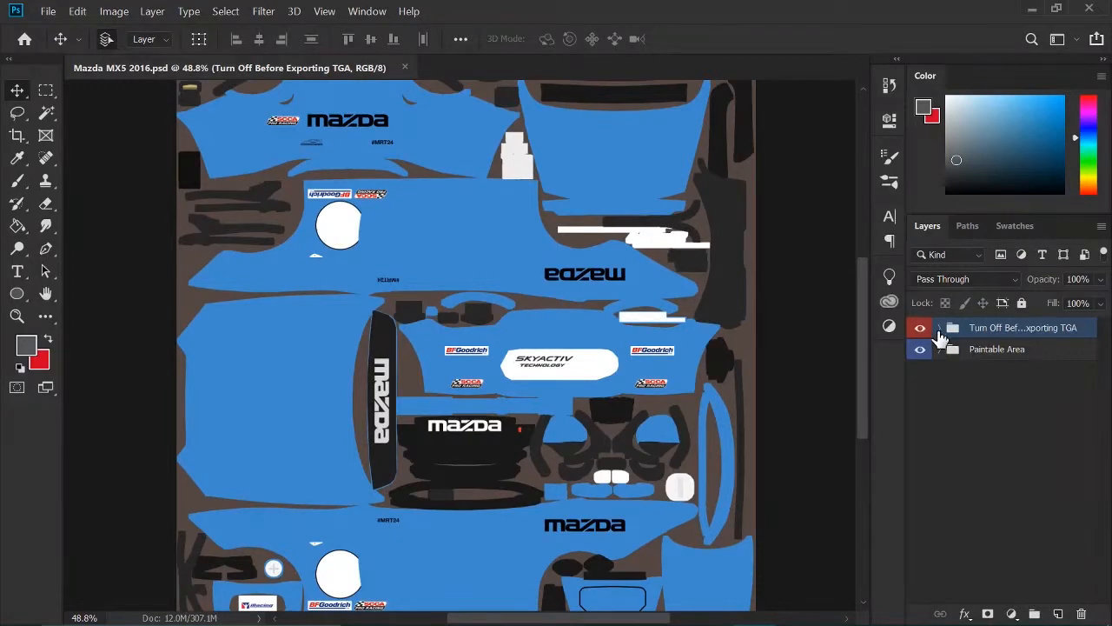
# Show the Wire layer inside the Turn Off Before Exporting TGA group, leaving the group collapsed
pyautogui.click(939, 328)
pyautogui.click(928, 355)
pyautogui.click(920, 358)
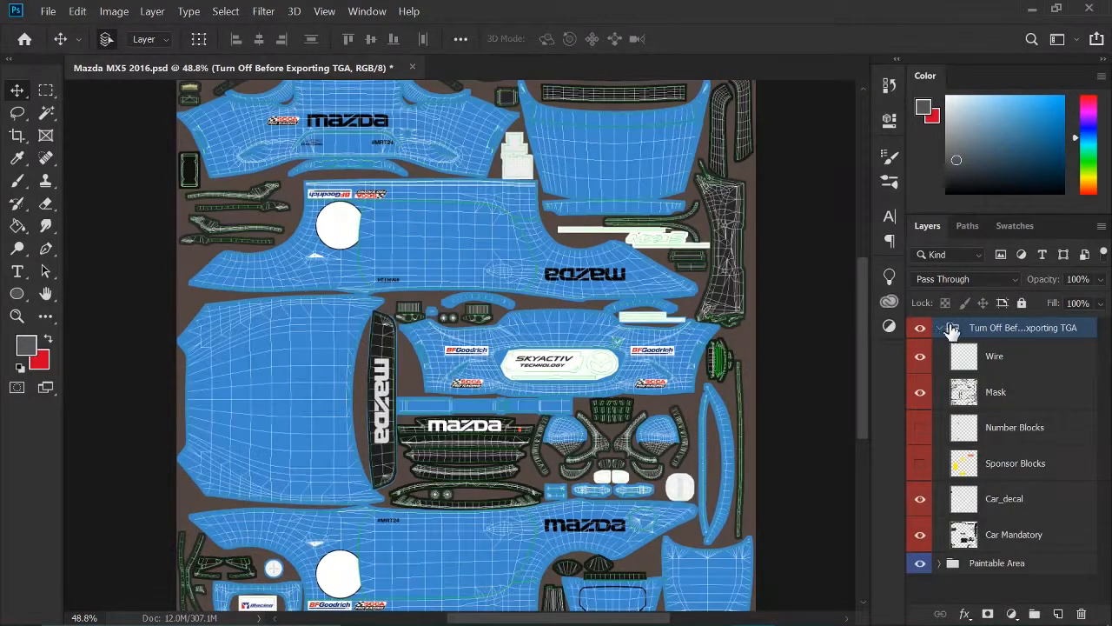
pyautogui.click(940, 328)
# Fill the Base layer of the Paintable Area group with black using the Paint Bucket
pyautogui.click(939, 350)
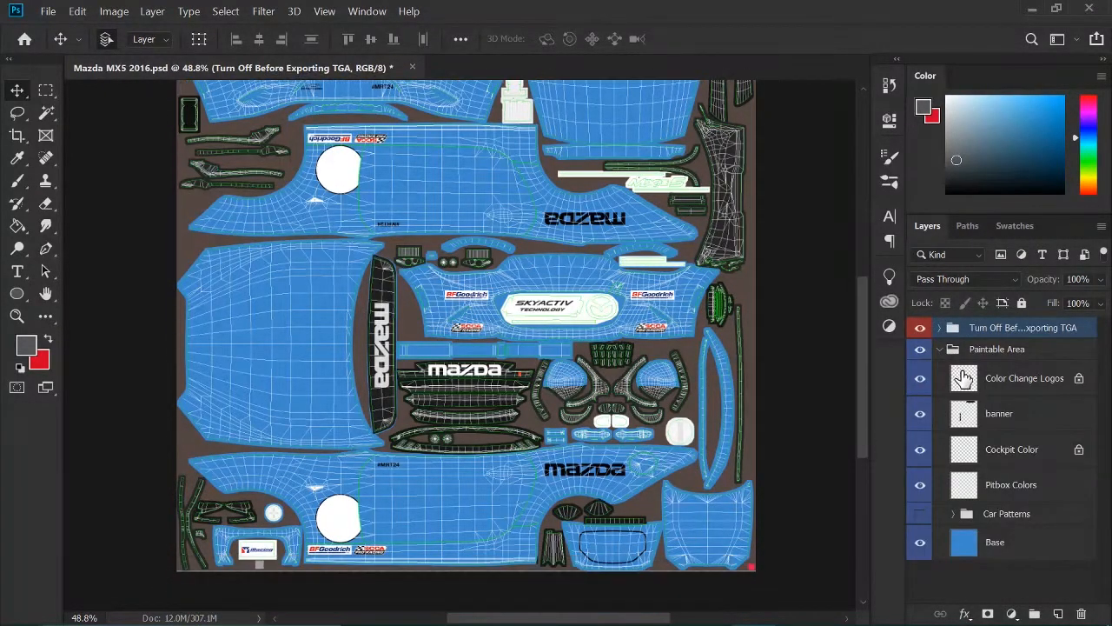
pyautogui.click(999, 544)
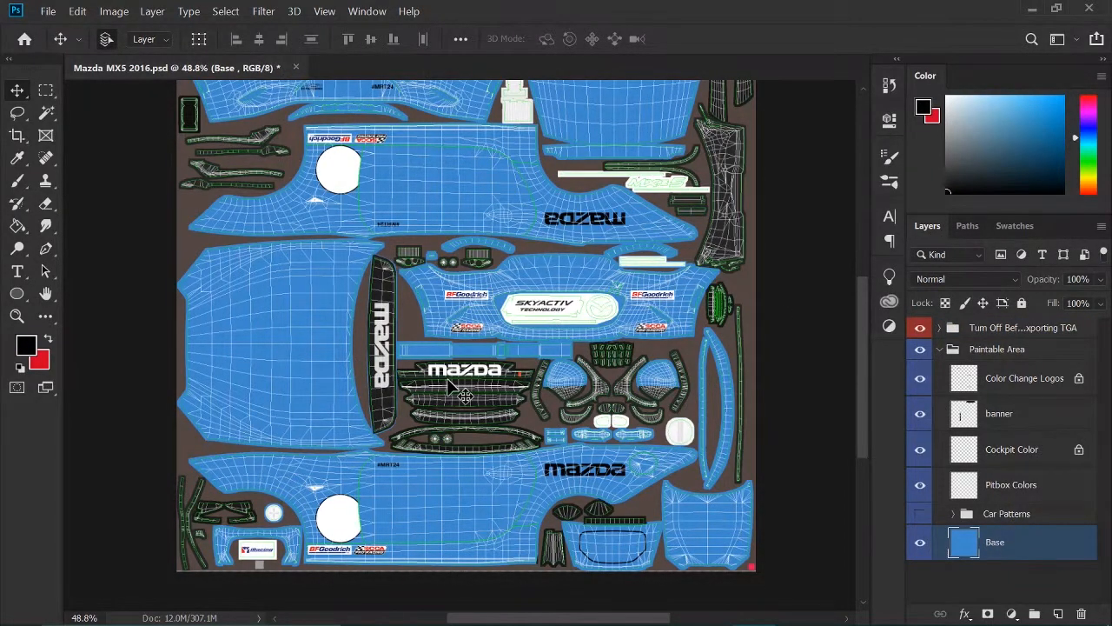
pyautogui.press('g')
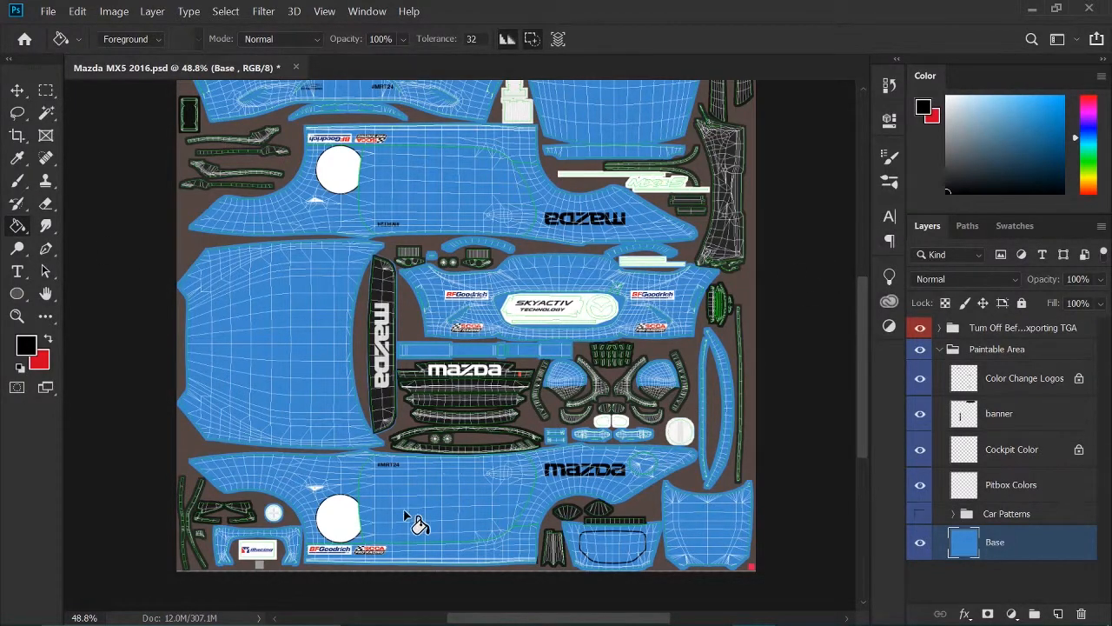
pyautogui.click(437, 517)
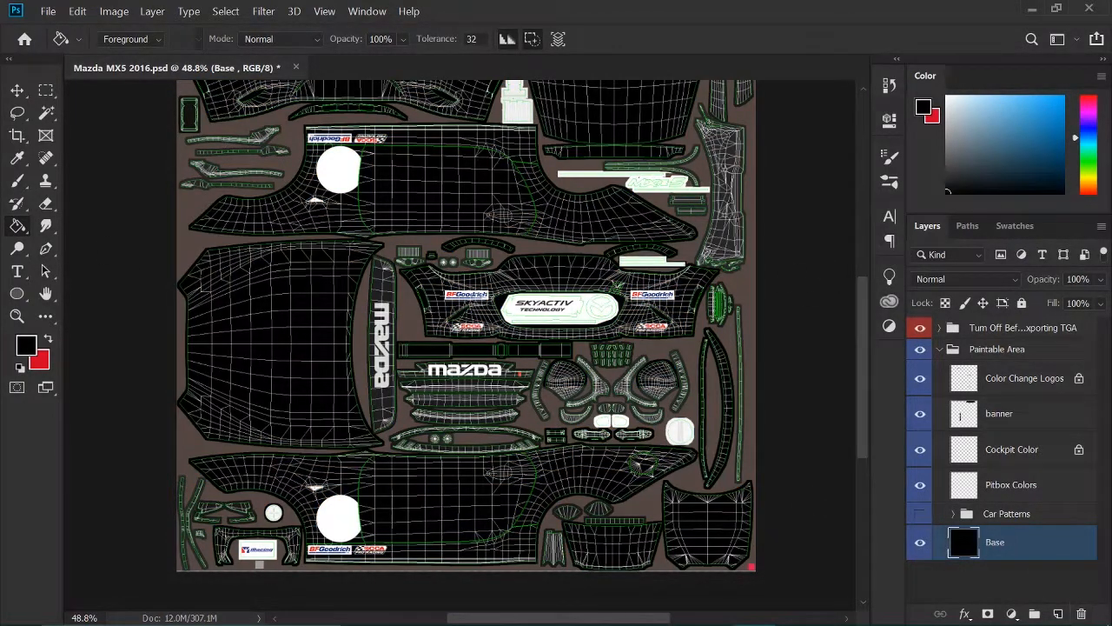
# Add a new empty layer directly above the Base layer
pyautogui.click(1057, 613)
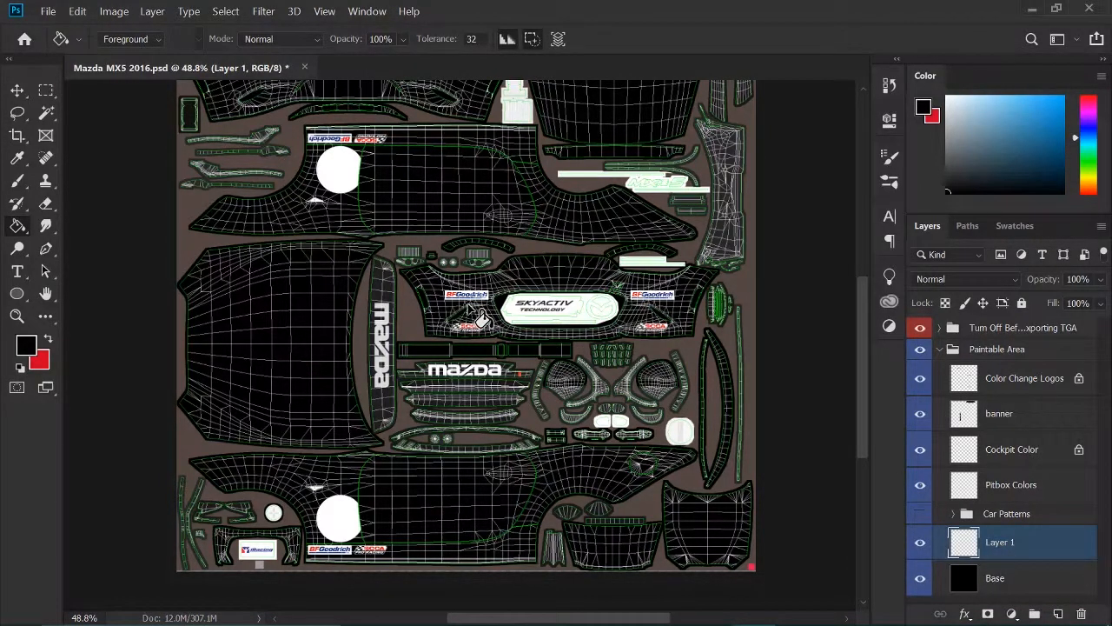
pyautogui.press('v')
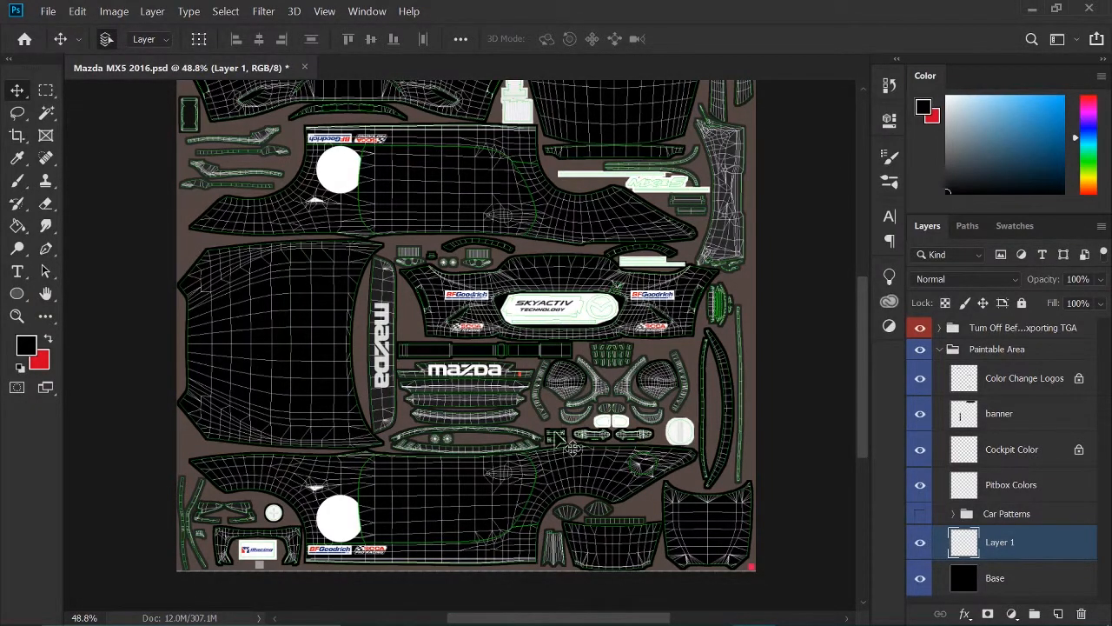
pyautogui.scroll(5, 464, 427)
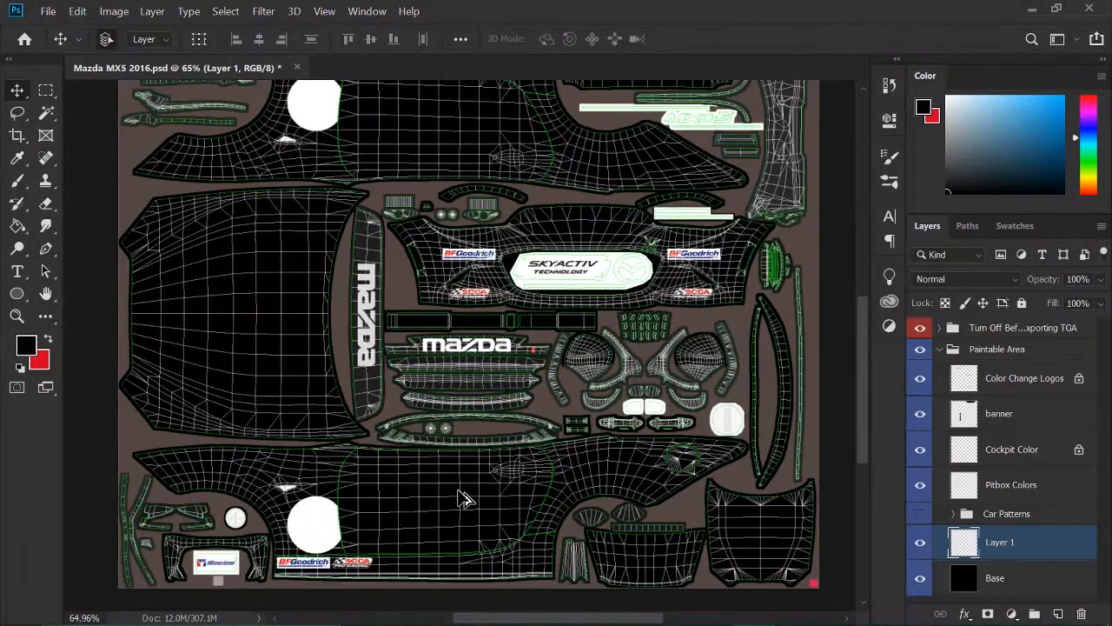
pyautogui.scroll(-3, 446, 425)
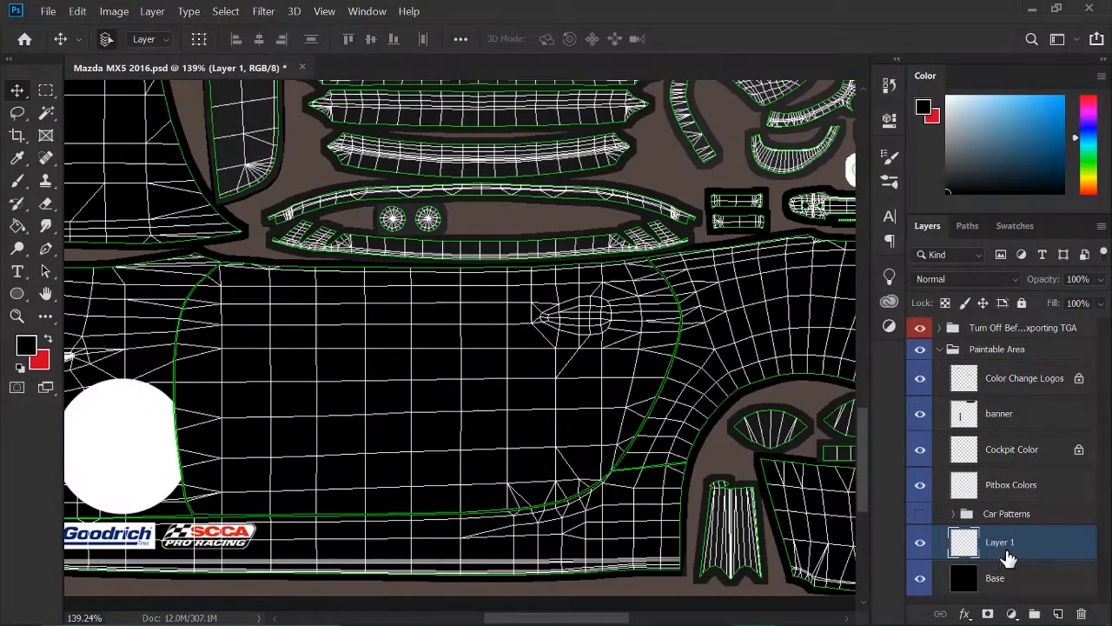
# Draw a closed nine-point angular path with the Pen tool on the lower car side, spanning the door with two spikes pointing right
pyautogui.press('p')
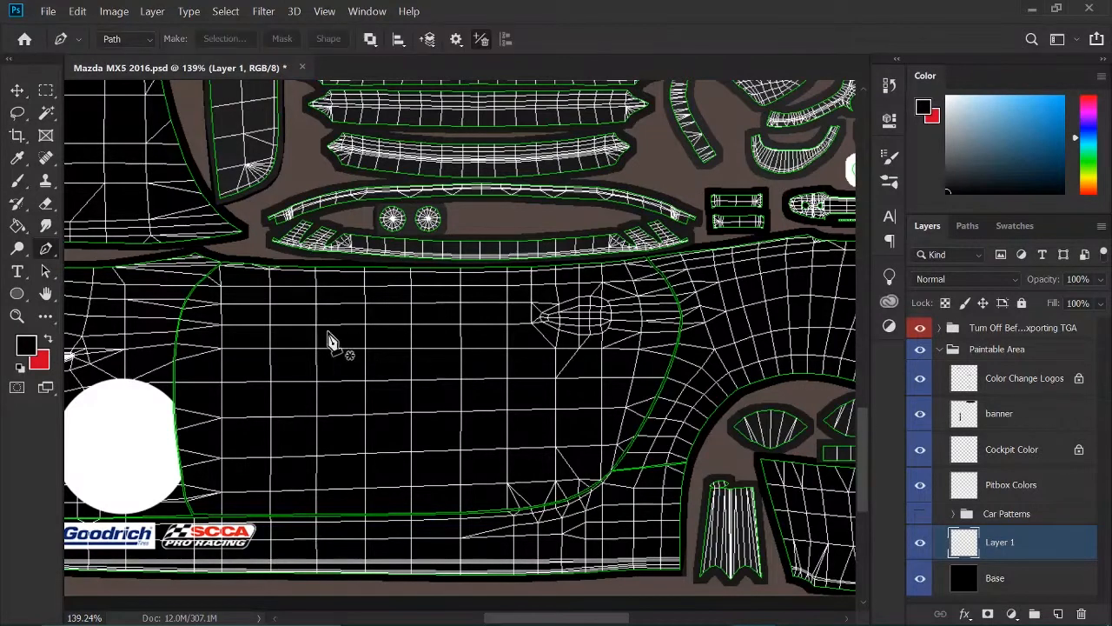
pyautogui.rightClick(47, 250)
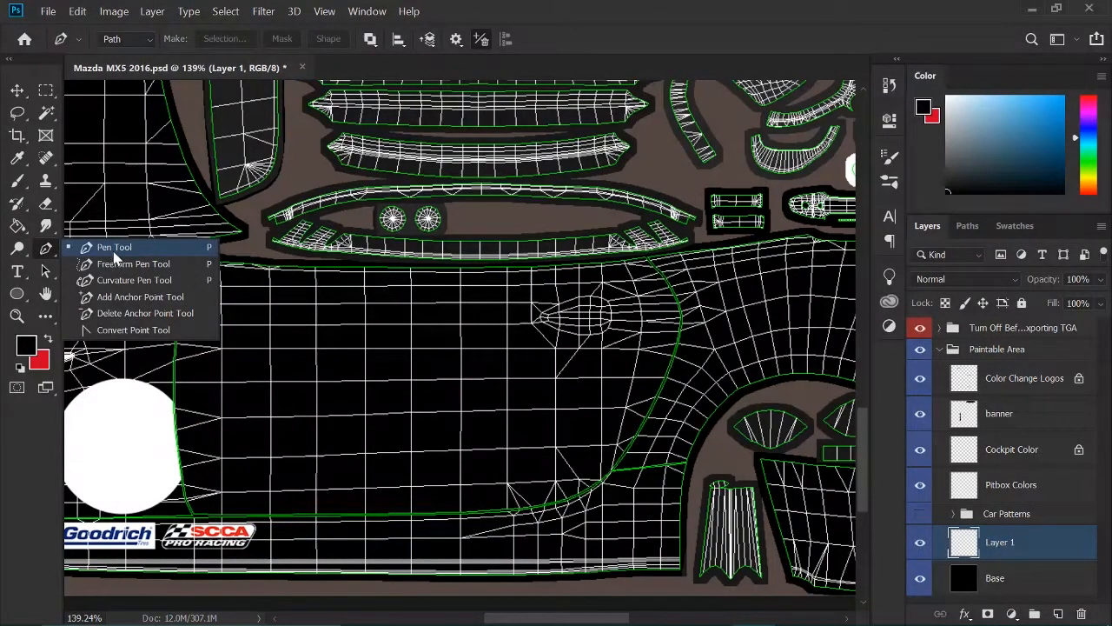
pyautogui.click(354, 338)
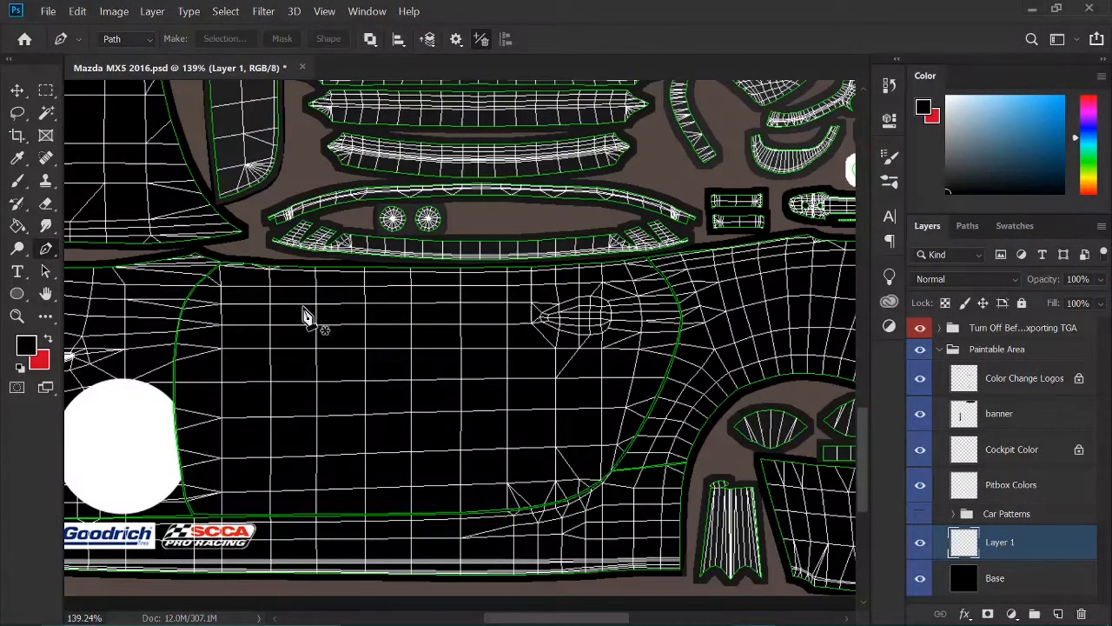
pyautogui.click(232, 279)
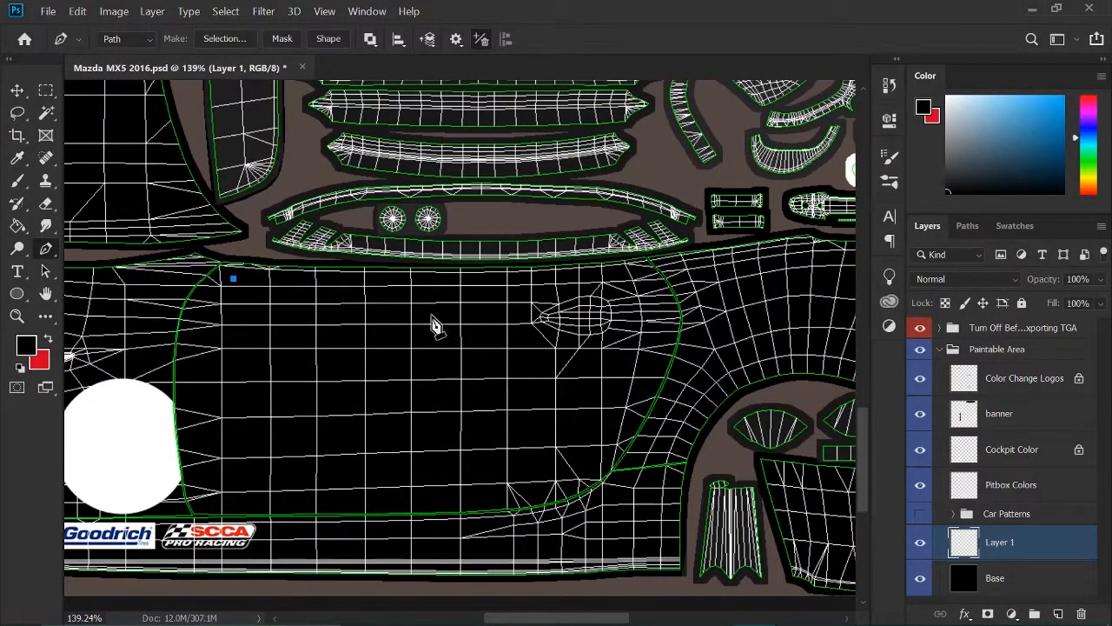
pyautogui.click(539, 347)
pyautogui.click(270, 314)
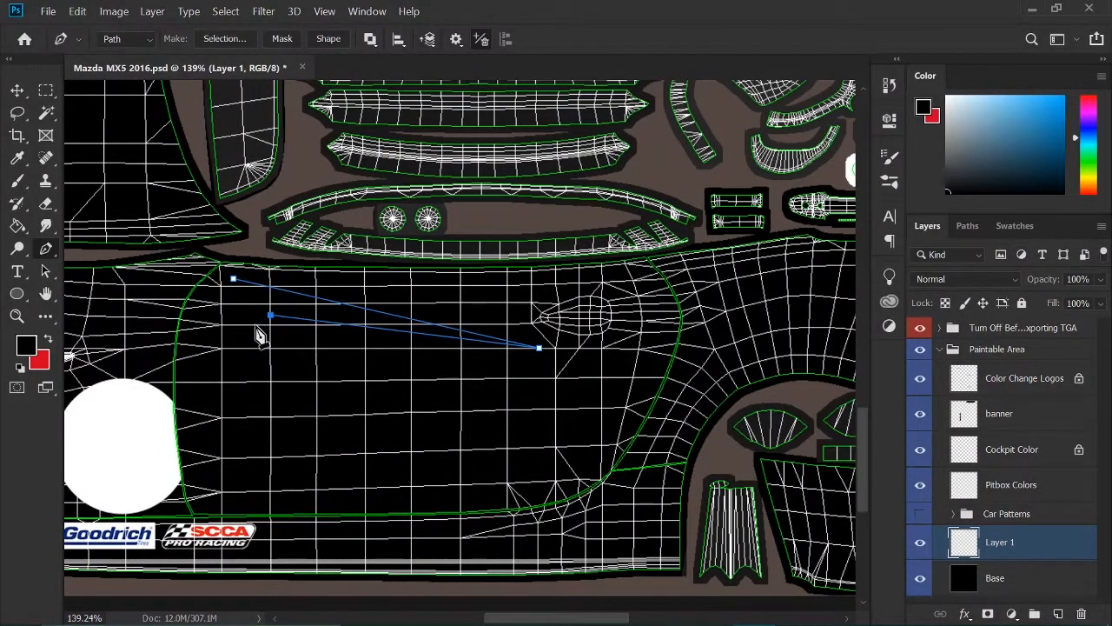
pyautogui.click(206, 365)
pyautogui.click(318, 502)
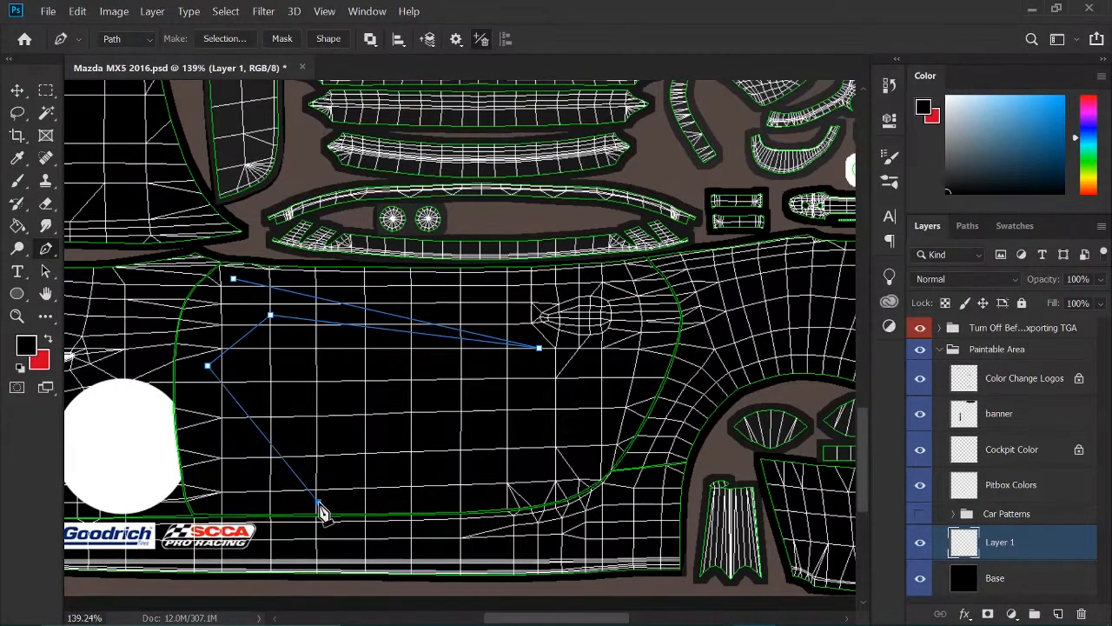
pyautogui.click(736, 324)
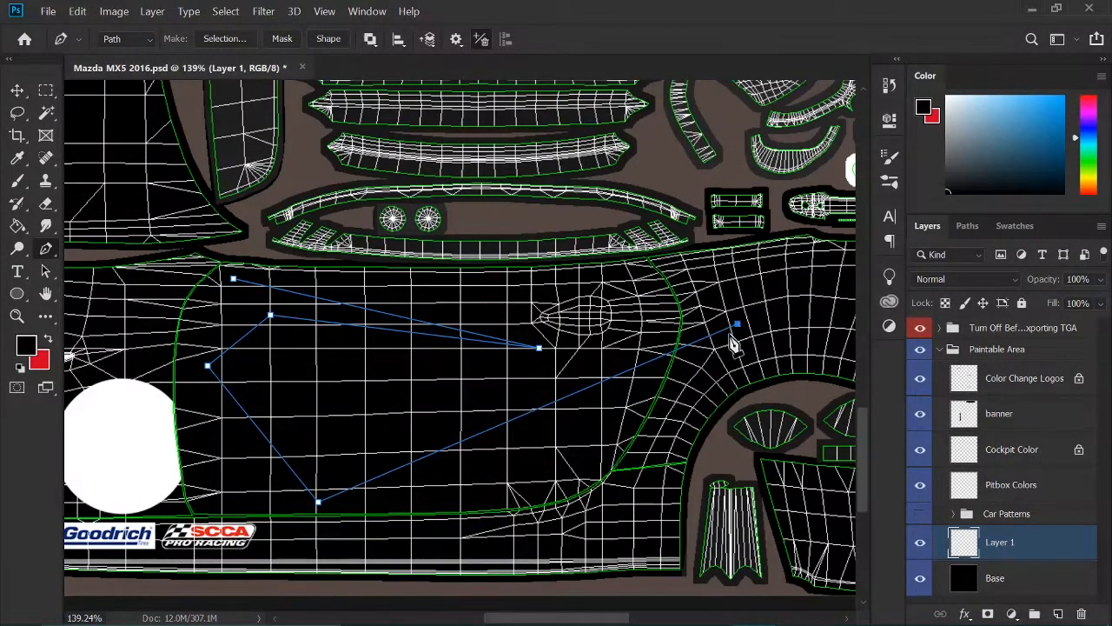
pyautogui.click(389, 565)
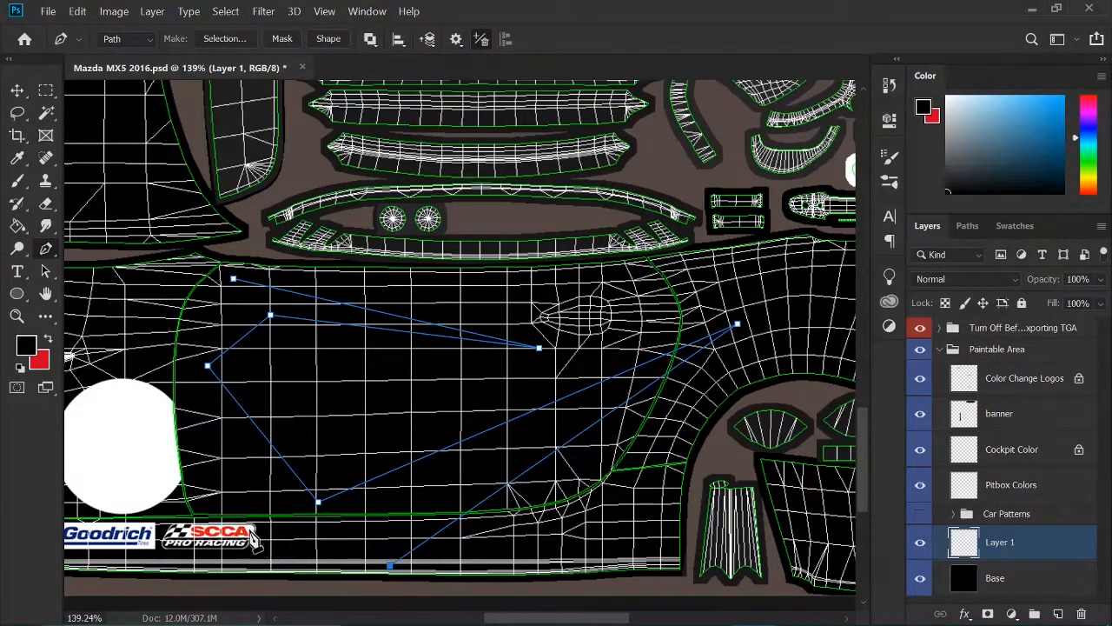
pyautogui.click(163, 298)
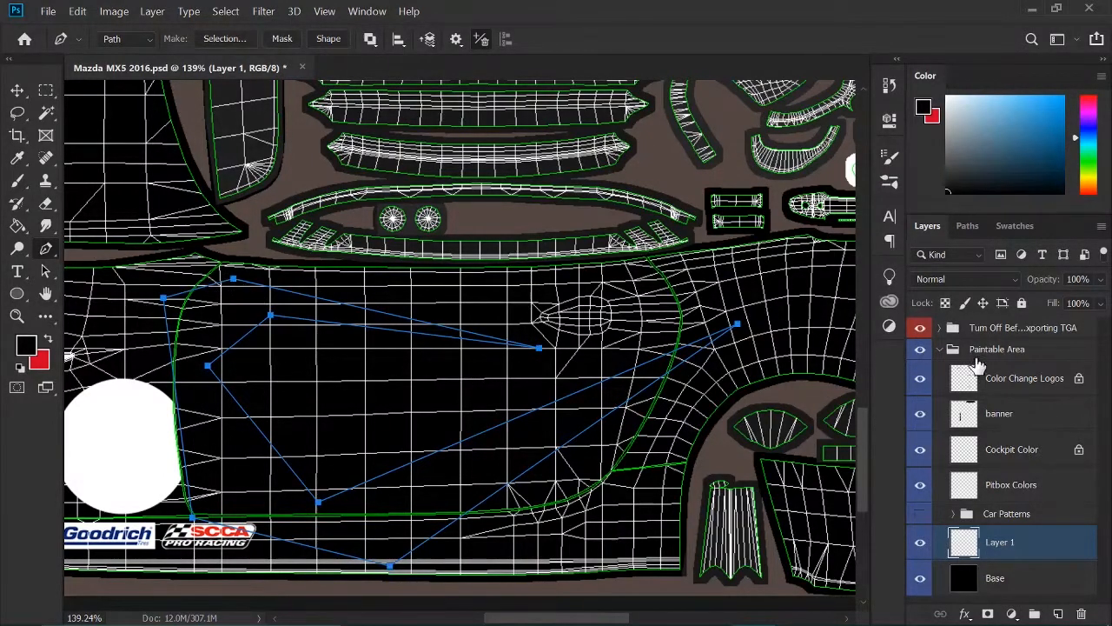
# Fill the work path on Layer 1 with the solid lime green colour a2ff00 in Normal mode at 100% opacity
pyautogui.click(968, 228)
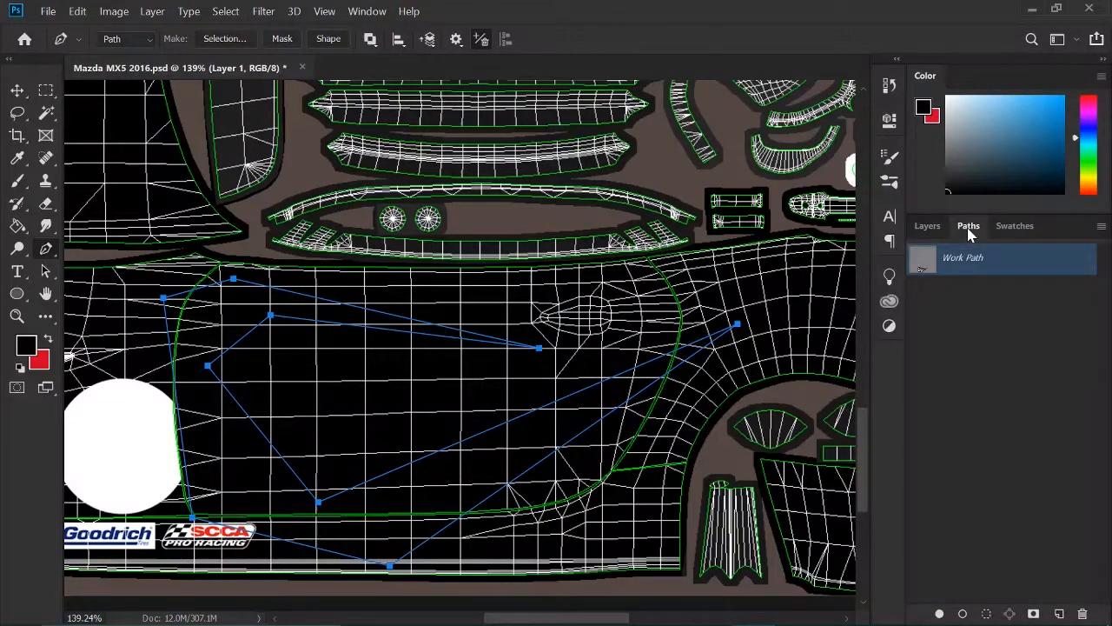
pyautogui.rightClick(970, 269)
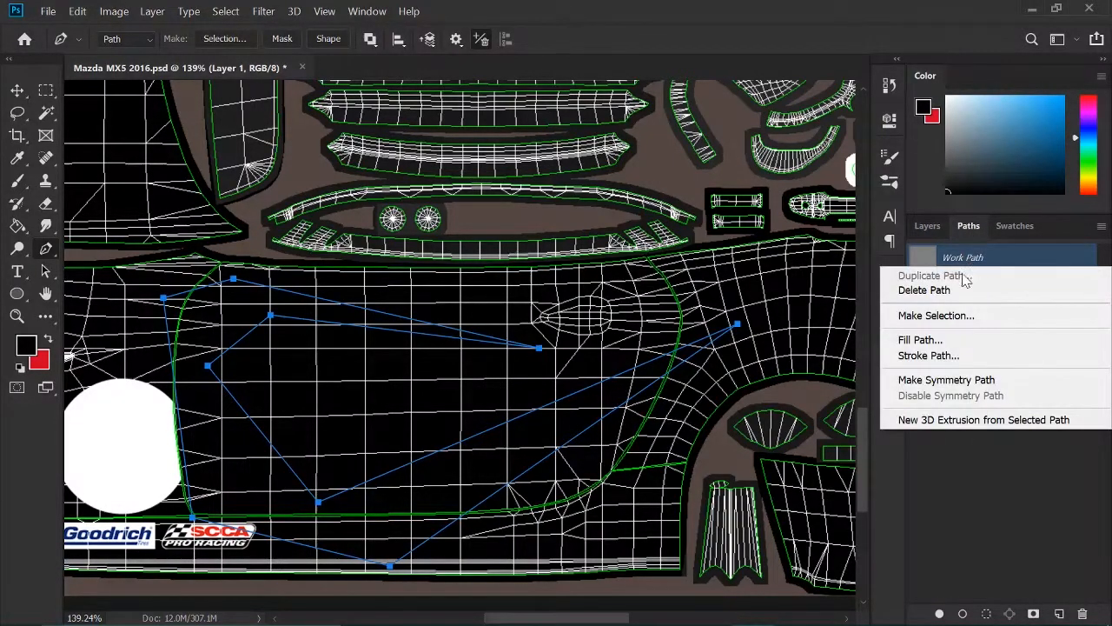
pyautogui.click(971, 252)
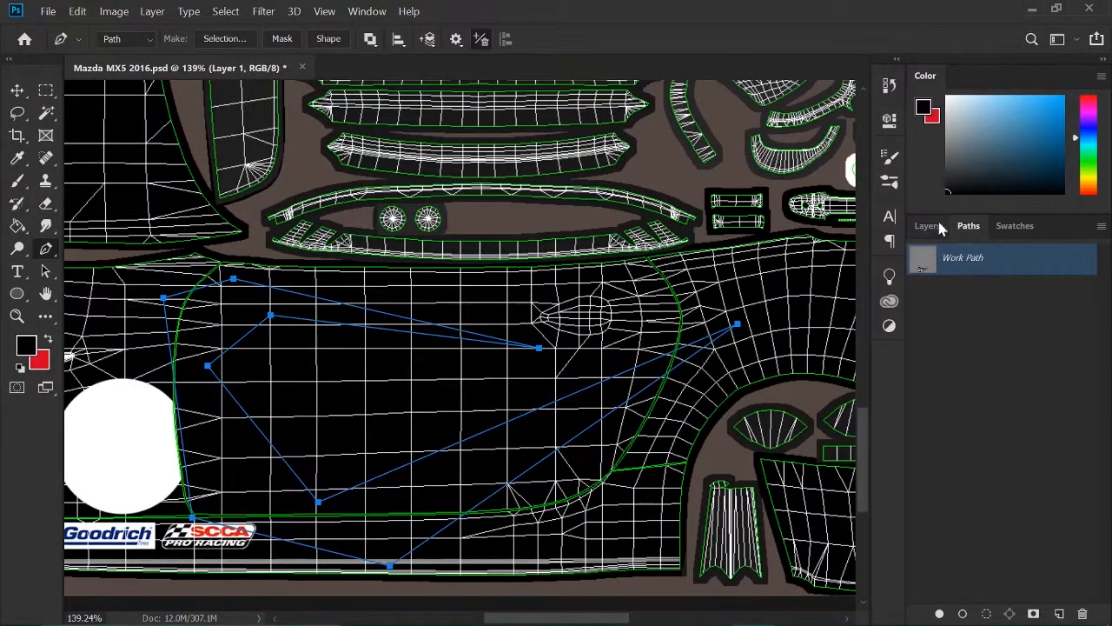
pyautogui.click(939, 227)
pyautogui.click(965, 226)
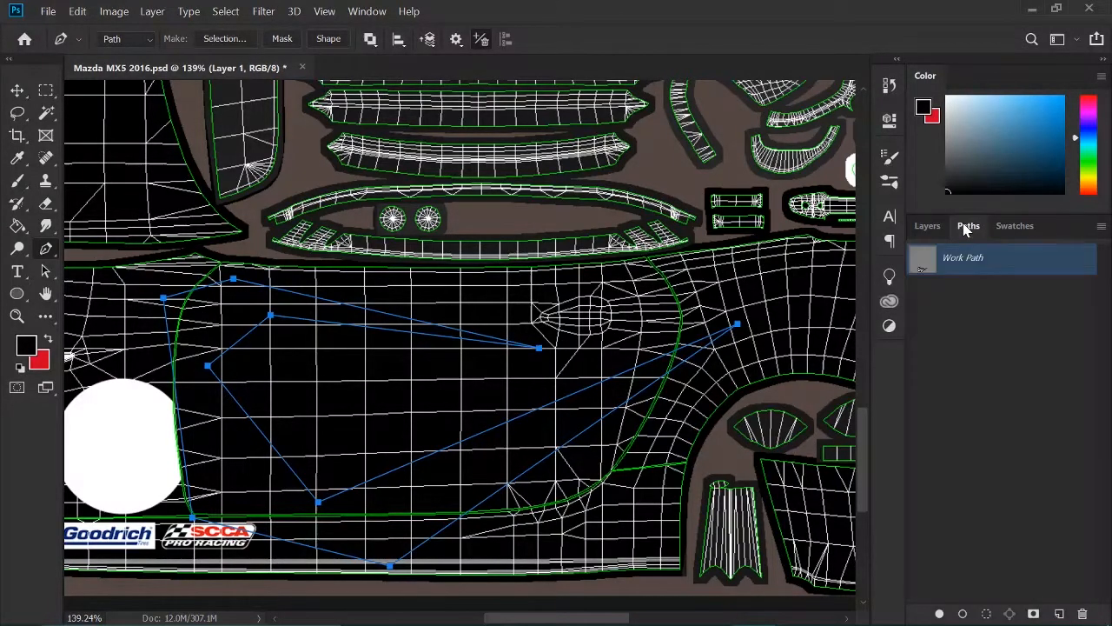
pyautogui.rightClick(972, 271)
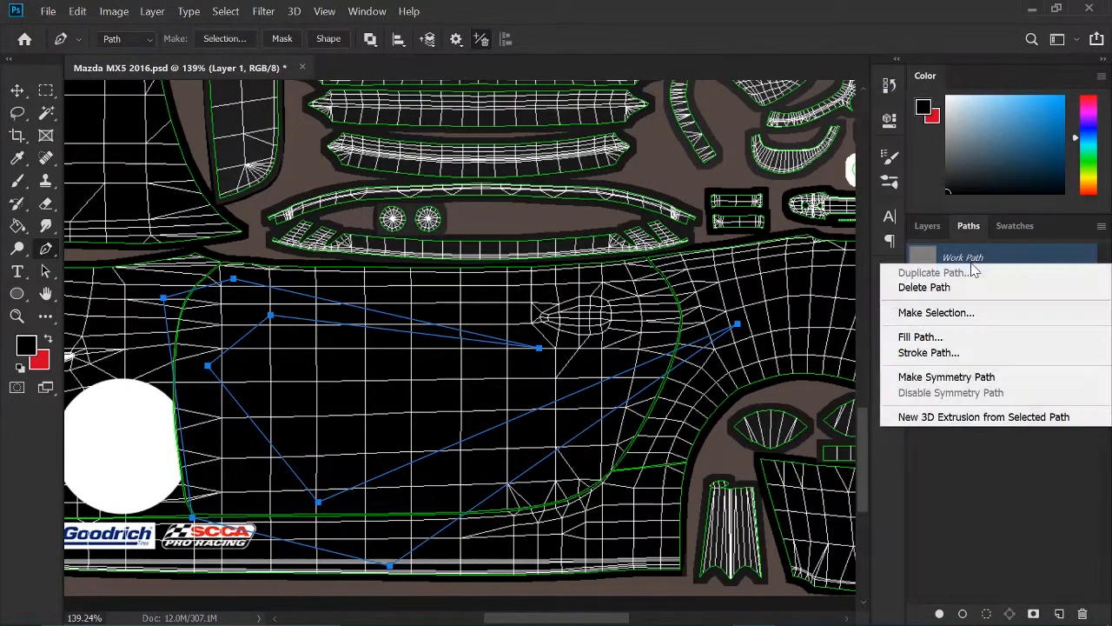
pyautogui.click(939, 342)
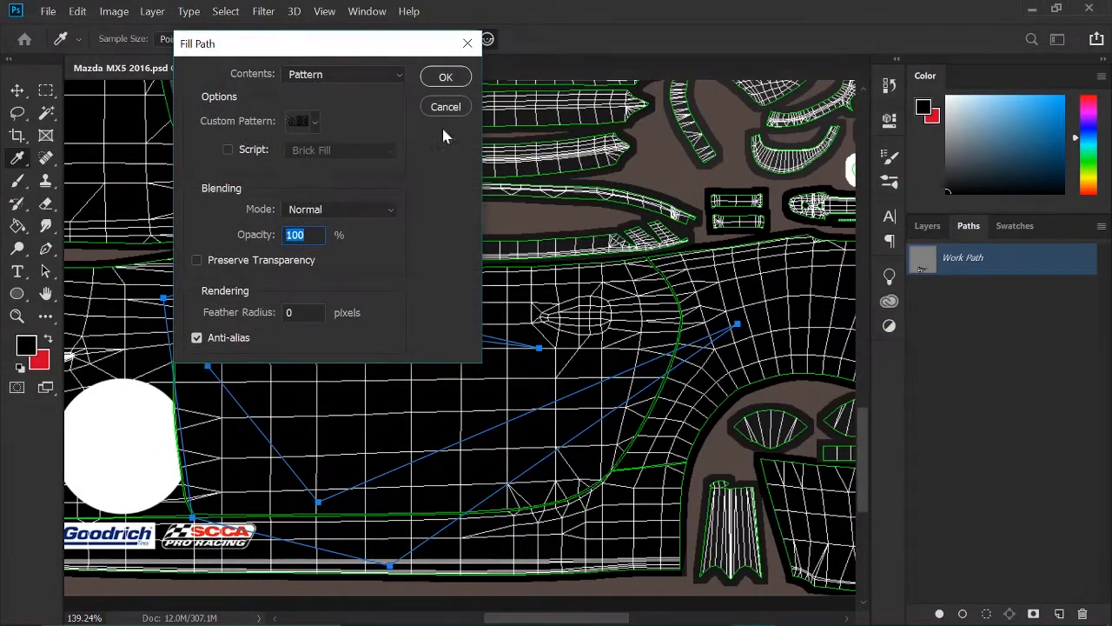
pyautogui.click(375, 76)
pyautogui.click(328, 115)
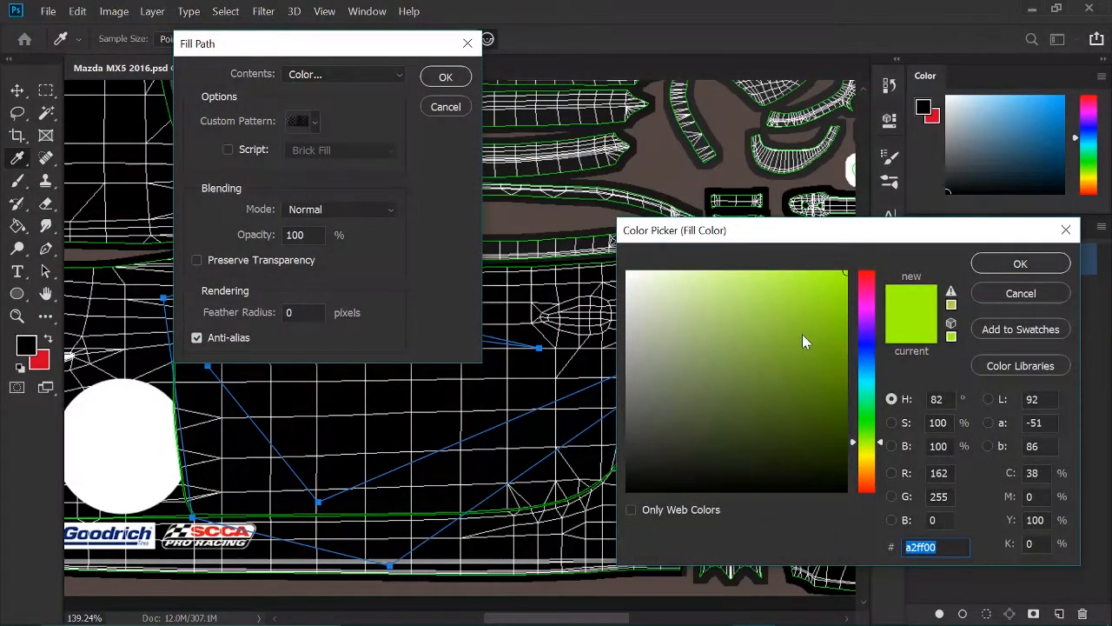
pyautogui.moveTo(803, 334); pyautogui.dragTo(906, 234)
pyautogui.click(1035, 271)
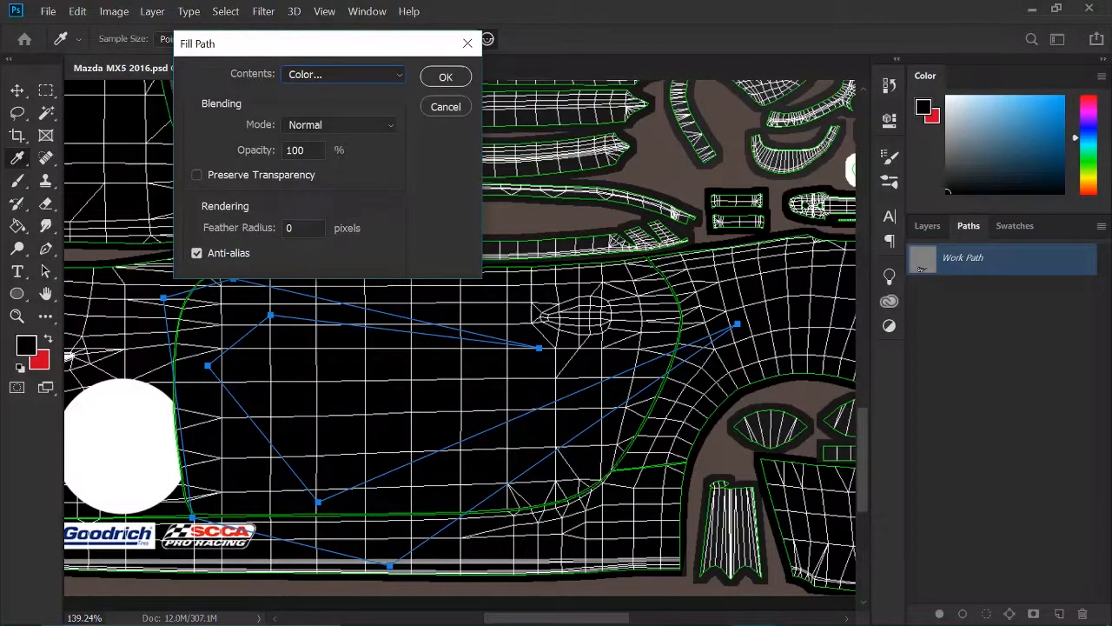
pyautogui.click(445, 78)
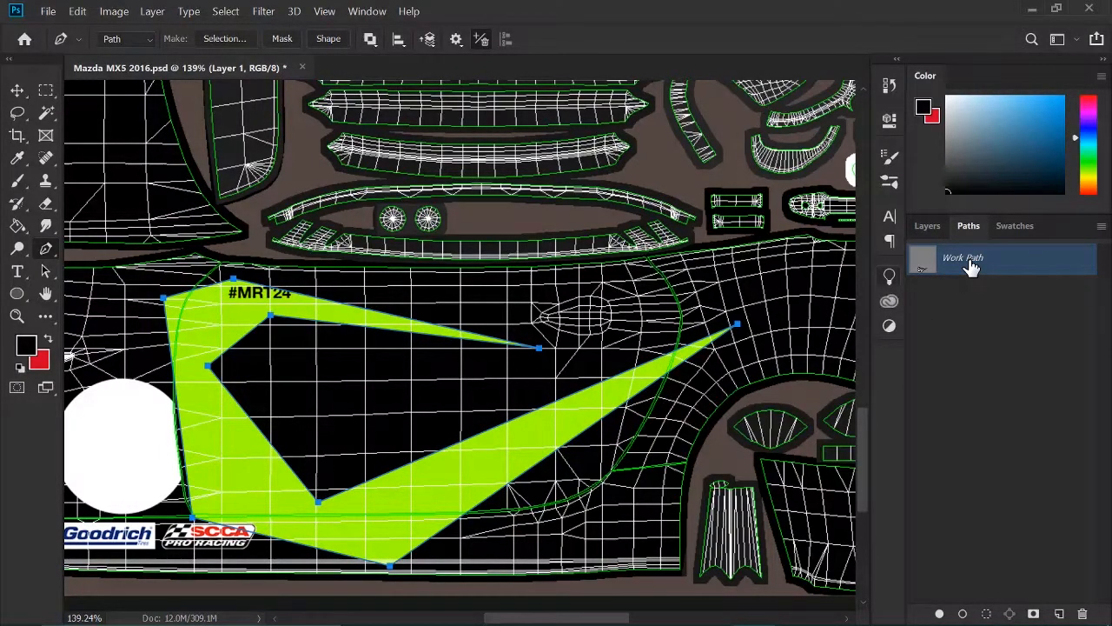
# Delete the work path and add a new layer above the green shape's layer
pyautogui.press('Escape')
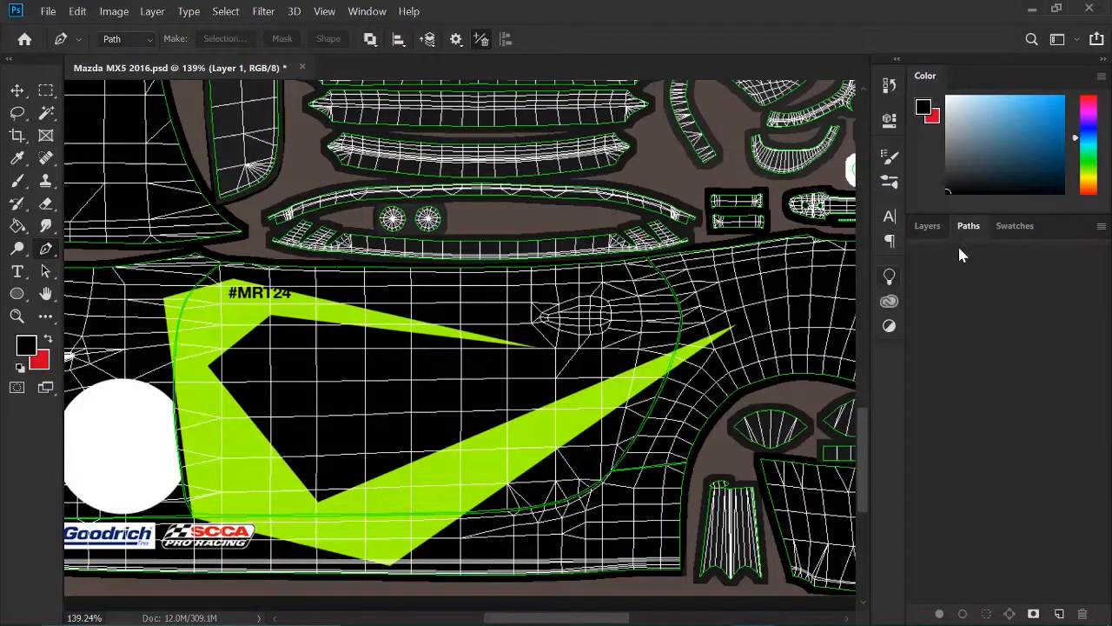
pyautogui.click(927, 226)
pyautogui.scroll(-3, 441, 353)
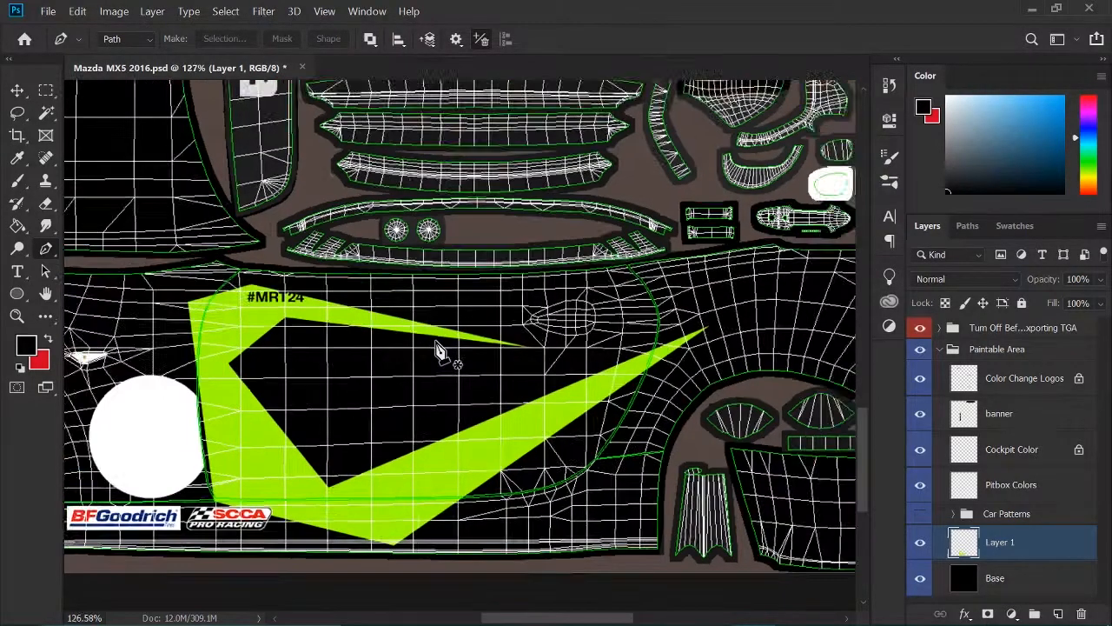
pyautogui.scroll(3, 460, 375)
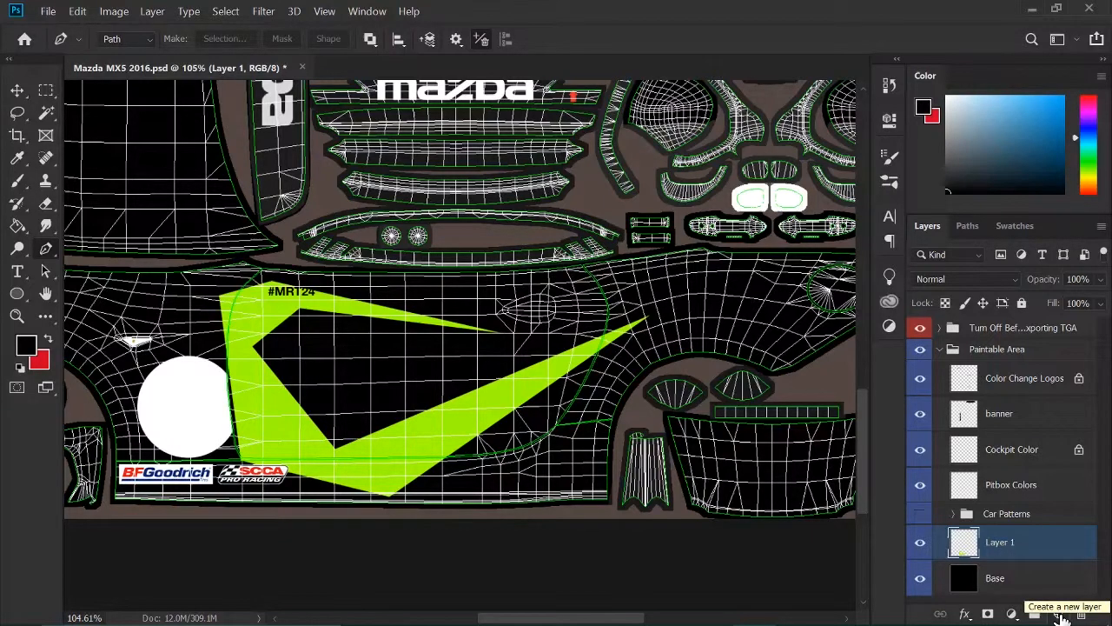
pyautogui.click(1058, 614)
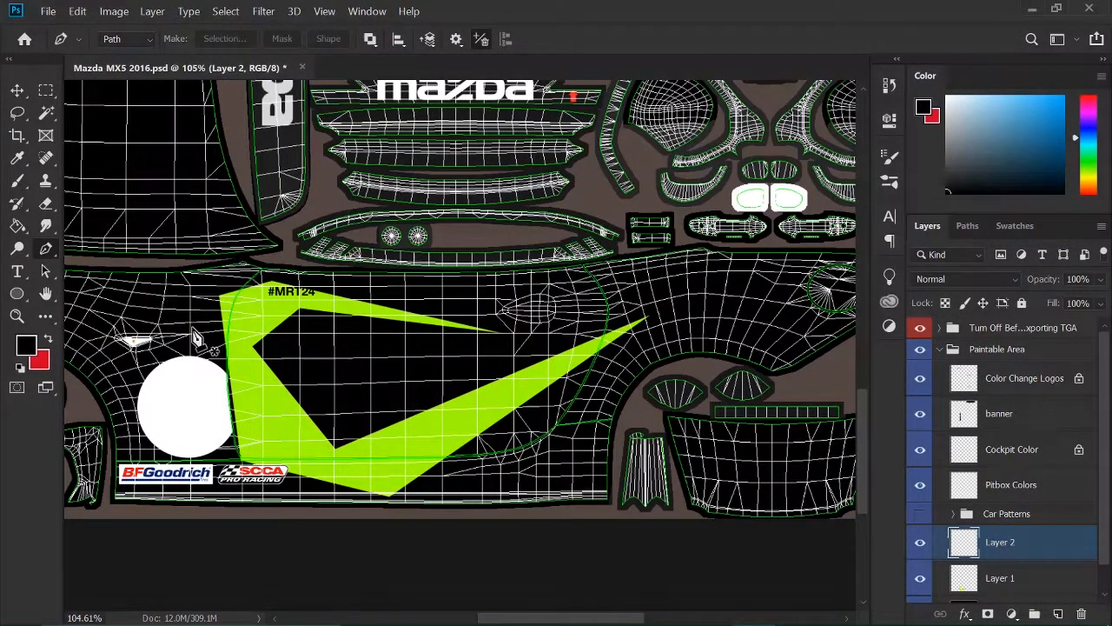
# Start a path with the Curvature Pen tool at the upper edge of the BFGoodrich logo on the car side
pyautogui.rightClick(49, 251)
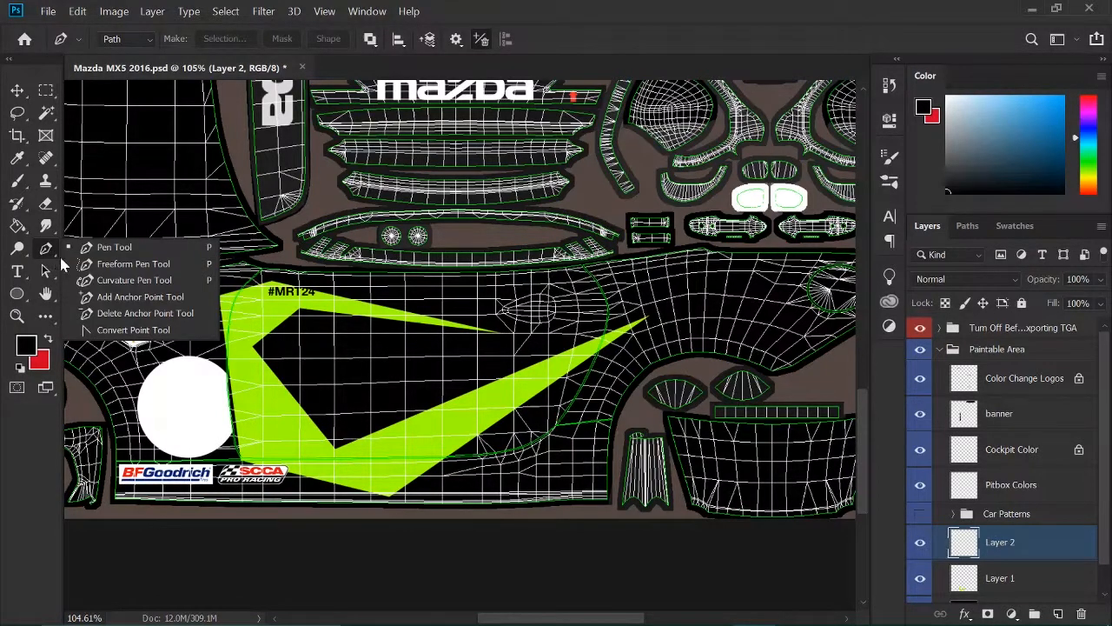
pyautogui.click(122, 283)
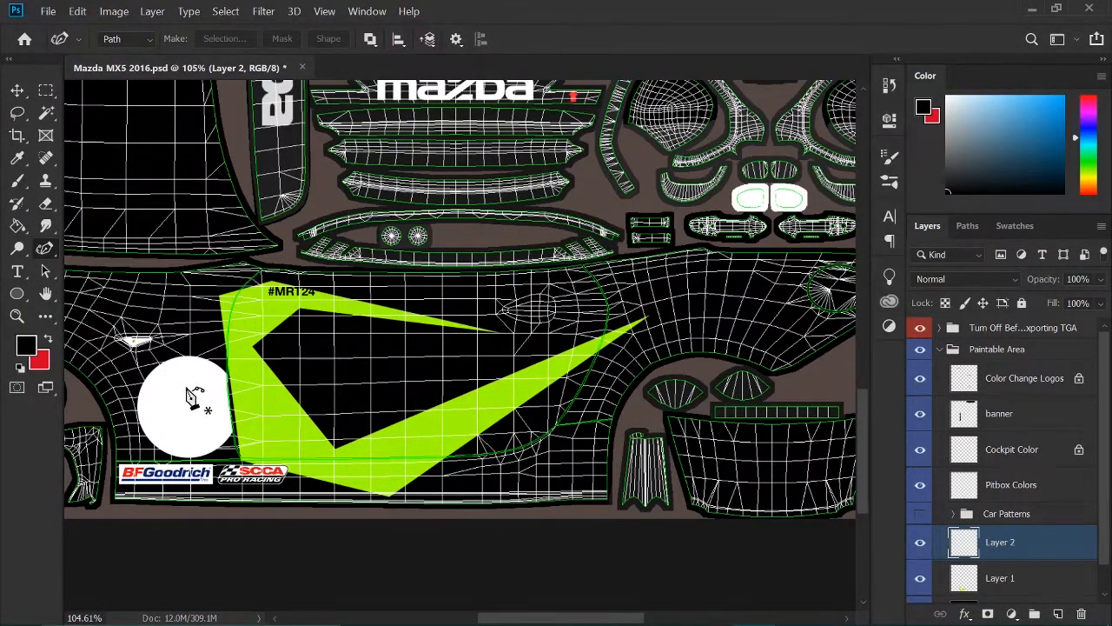
pyautogui.scroll(2, 193, 398)
pyautogui.scroll(-2, 425, 369)
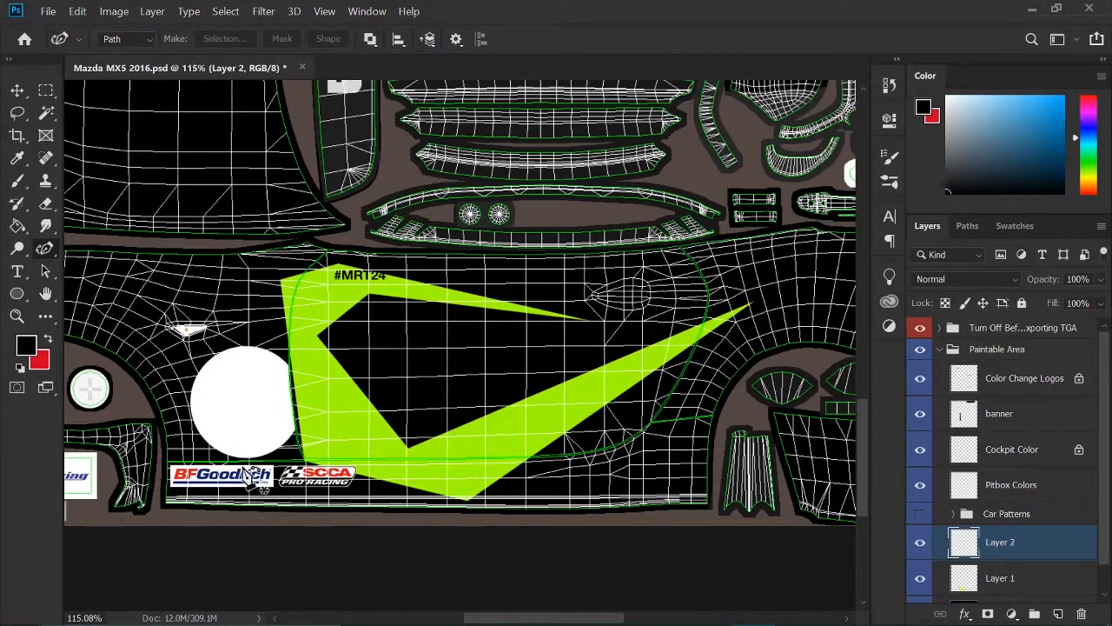
pyautogui.click(220, 469)
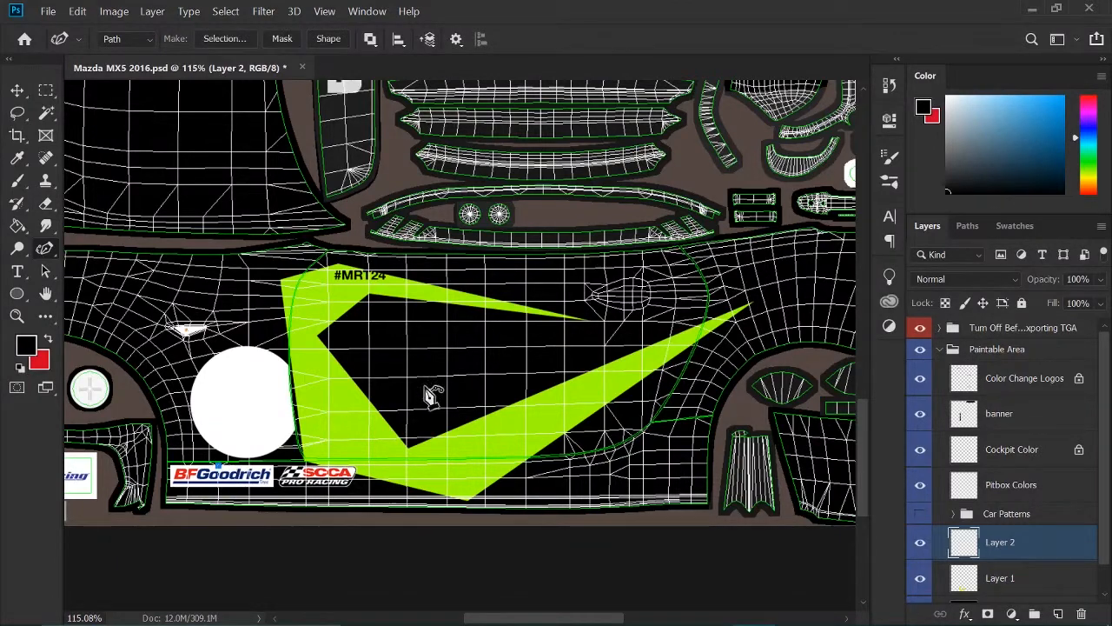
pyautogui.click(484, 287)
pyautogui.moveTo(737, 268); pyautogui.dragTo(499, 225)
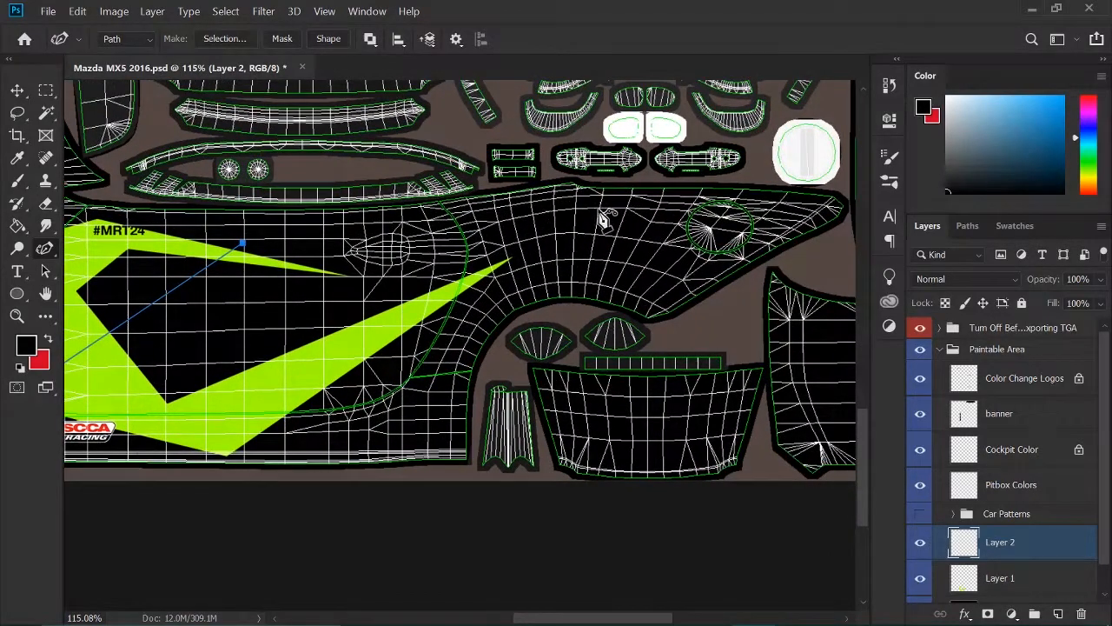
pyautogui.moveTo(600, 198); pyautogui.dragTo(611, 215)
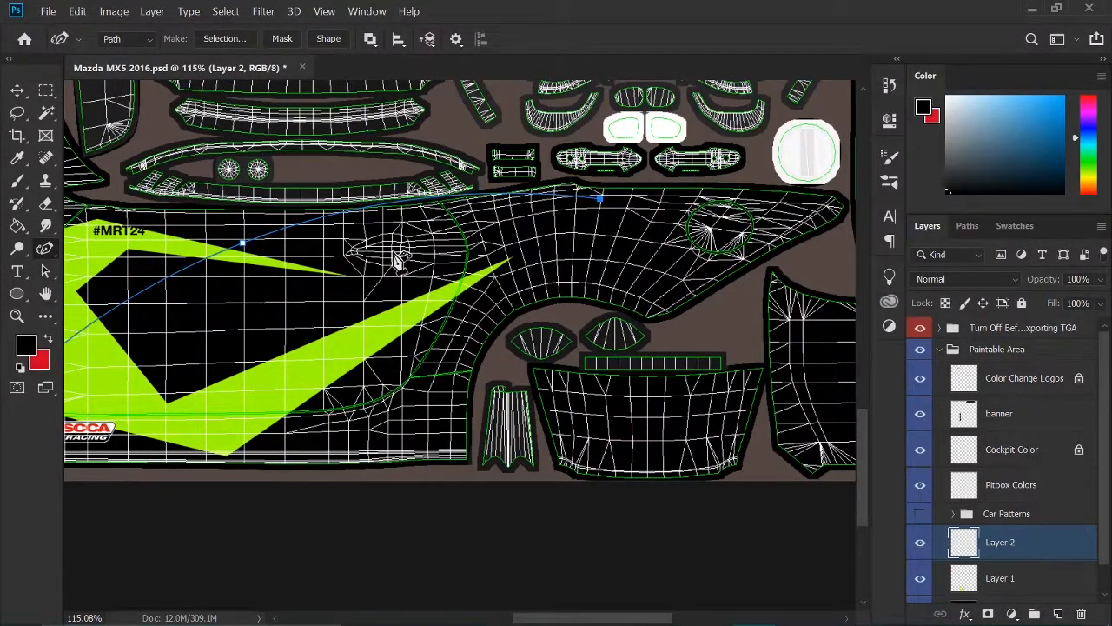
pyautogui.moveTo(397, 249); pyautogui.dragTo(524, 203)
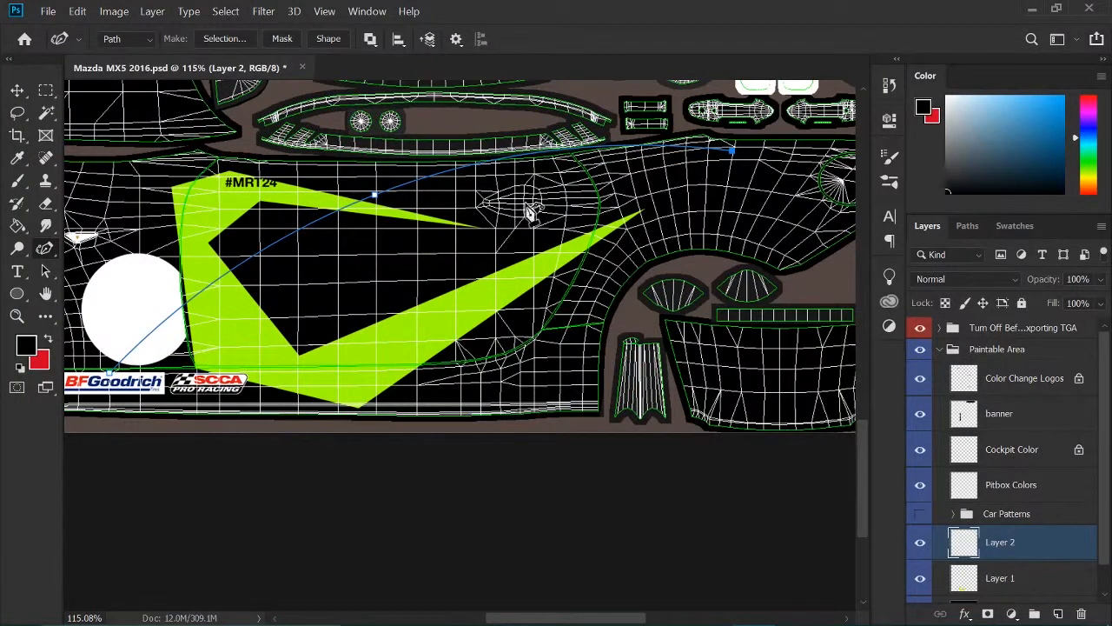
pyautogui.keyDown('ctrl'); pyautogui.click(717, 174); pyautogui.keyUp('ctrl')
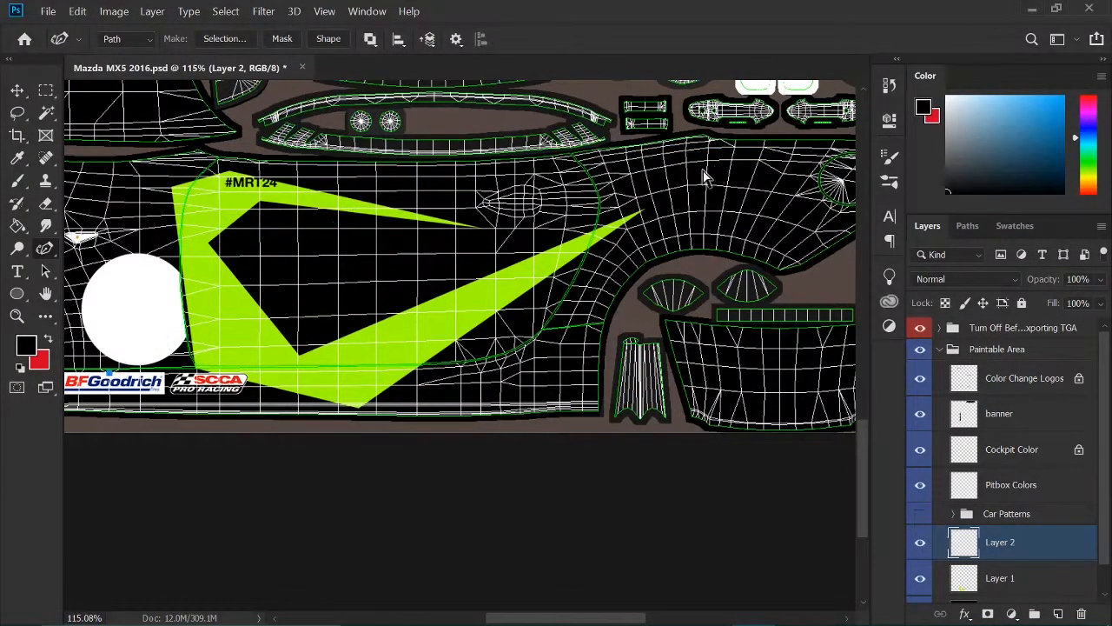
# Curve the path across the door to a tip on the rear fender and back to the lower door, narrowing the tip with an extra anchor
pyautogui.click(449, 233)
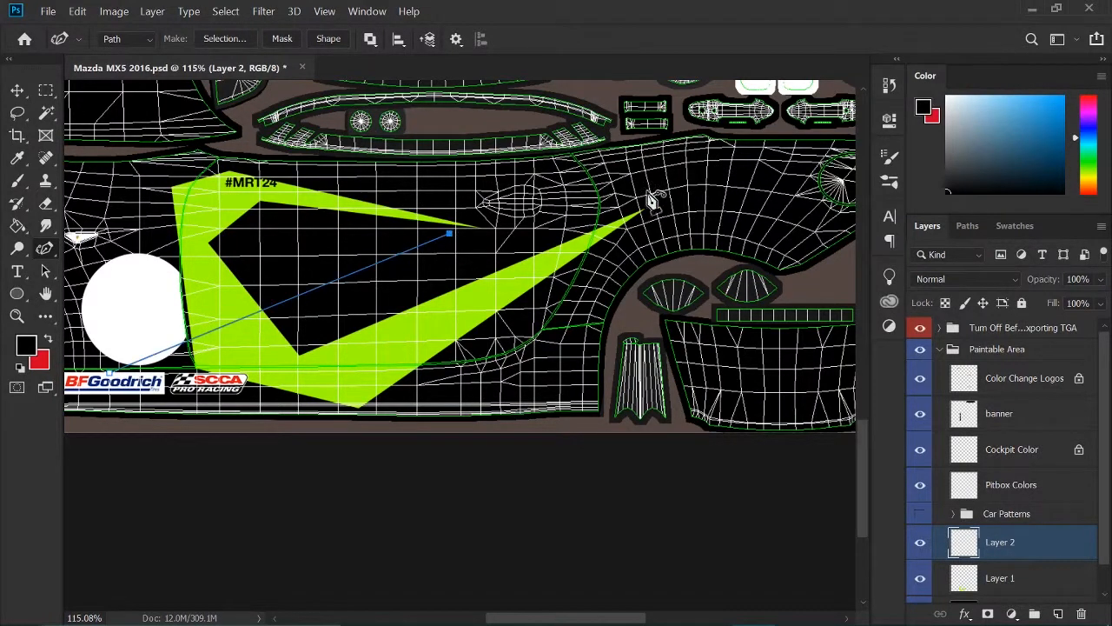
pyautogui.click(784, 191)
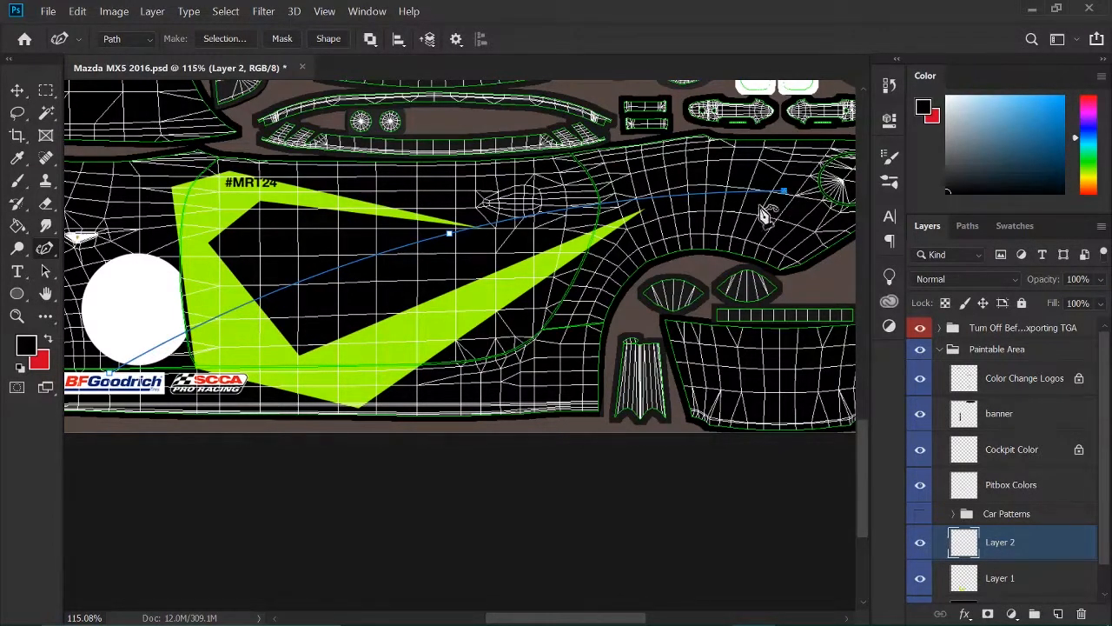
pyautogui.click(353, 314)
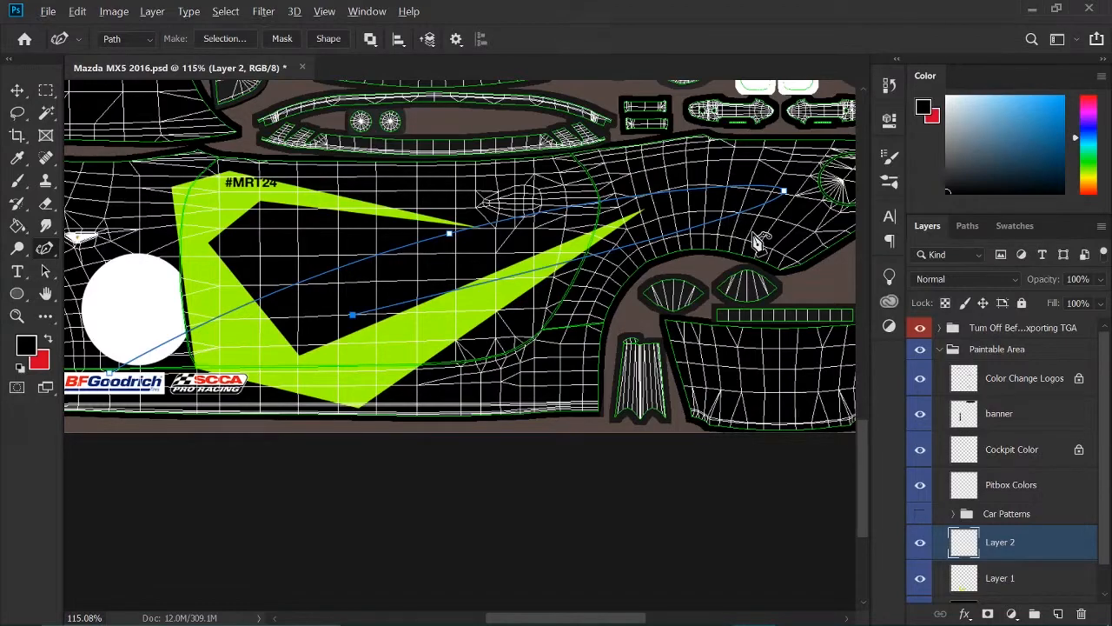
pyautogui.scroll(5, 756, 242)
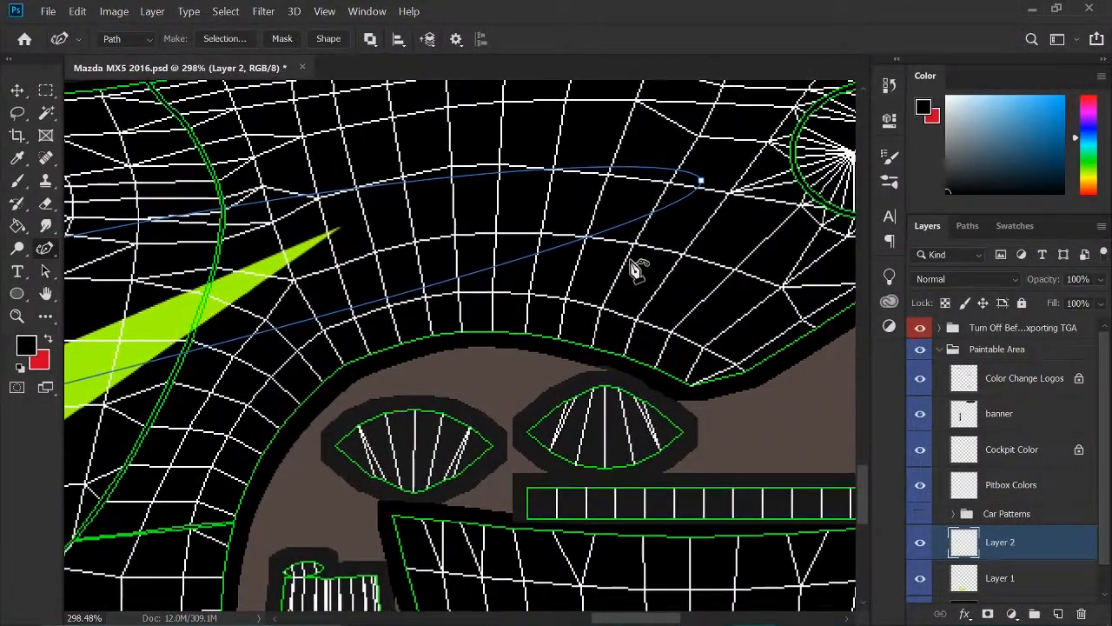
pyautogui.click(617, 228)
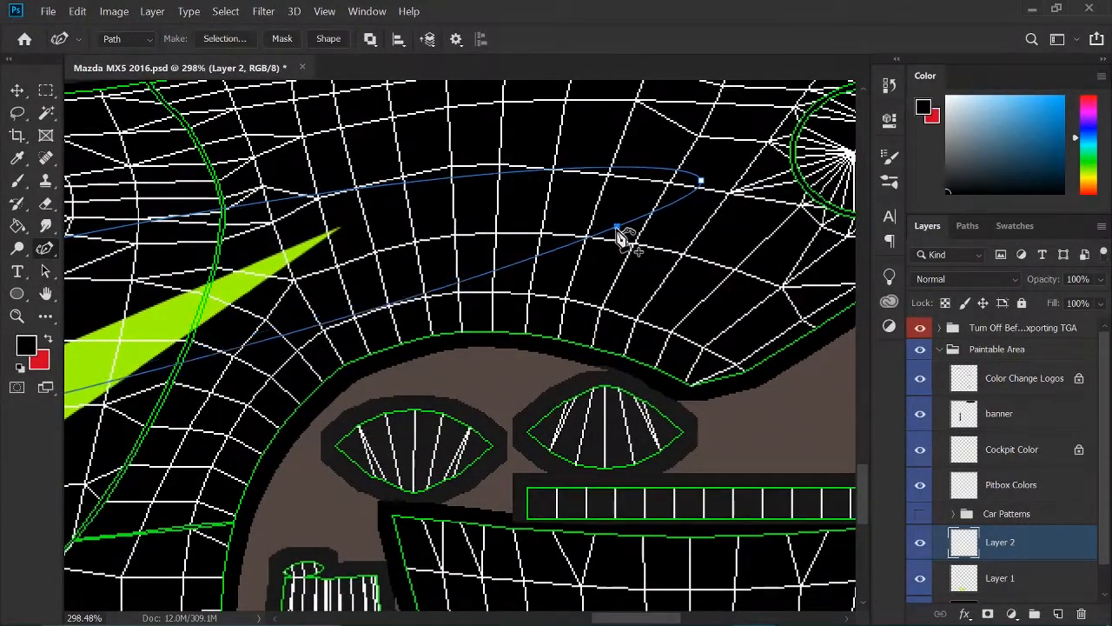
pyautogui.moveTo(619, 231); pyautogui.dragTo(588, 198)
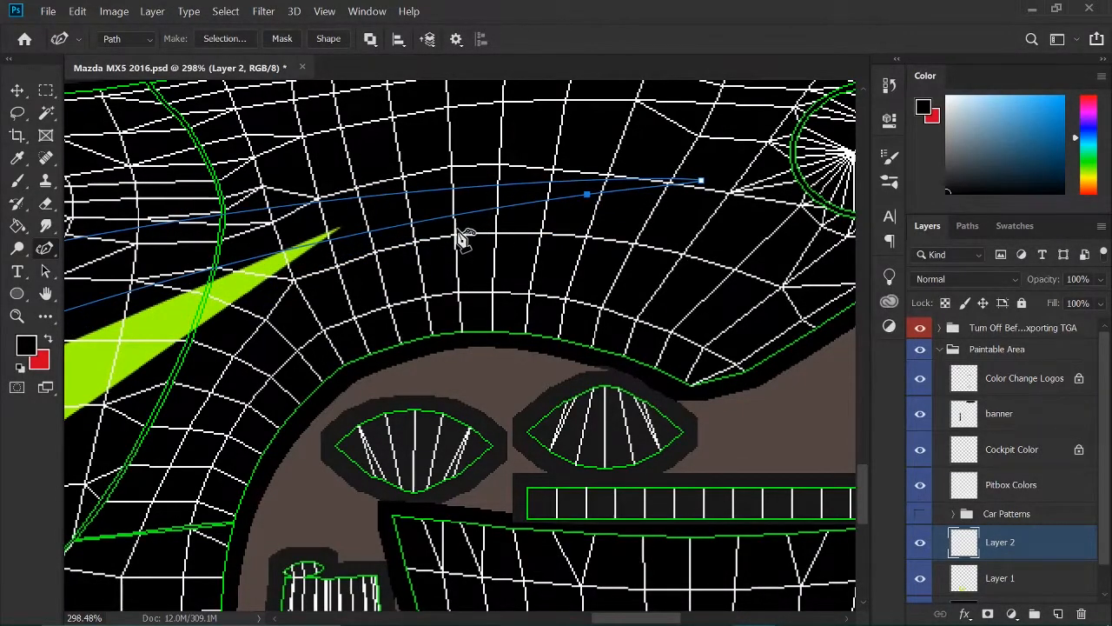
# Continue the curved path around the green shape's inner corner to a second tip before the rear wheel arch, and close it along the sill
pyautogui.scroll(-6, 460, 233)
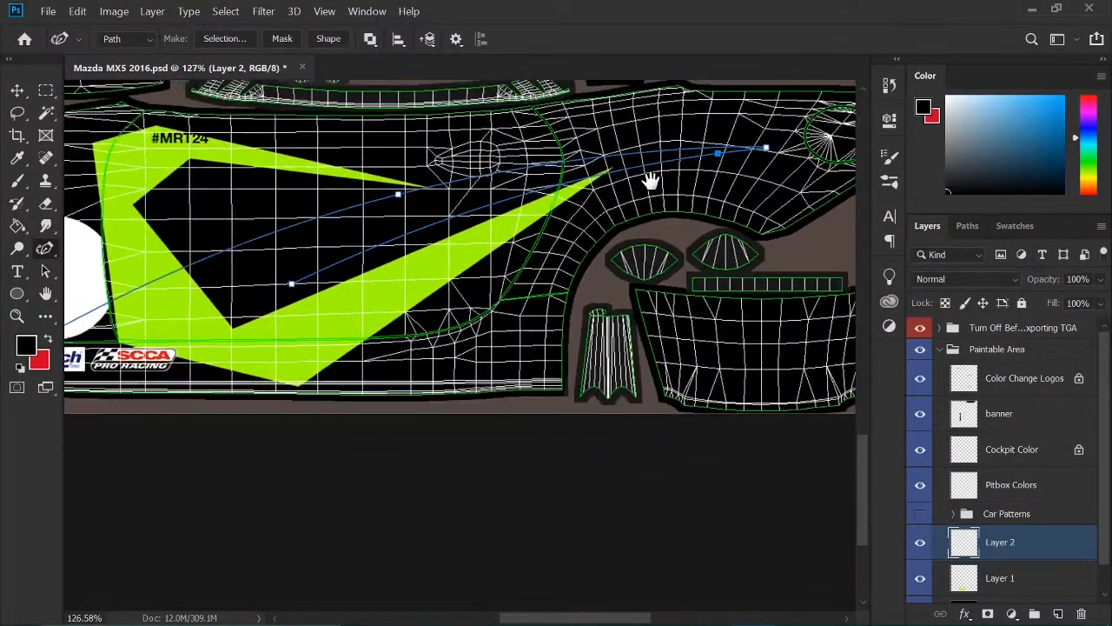
pyautogui.moveTo(651, 181); pyautogui.dragTo(709, 152)
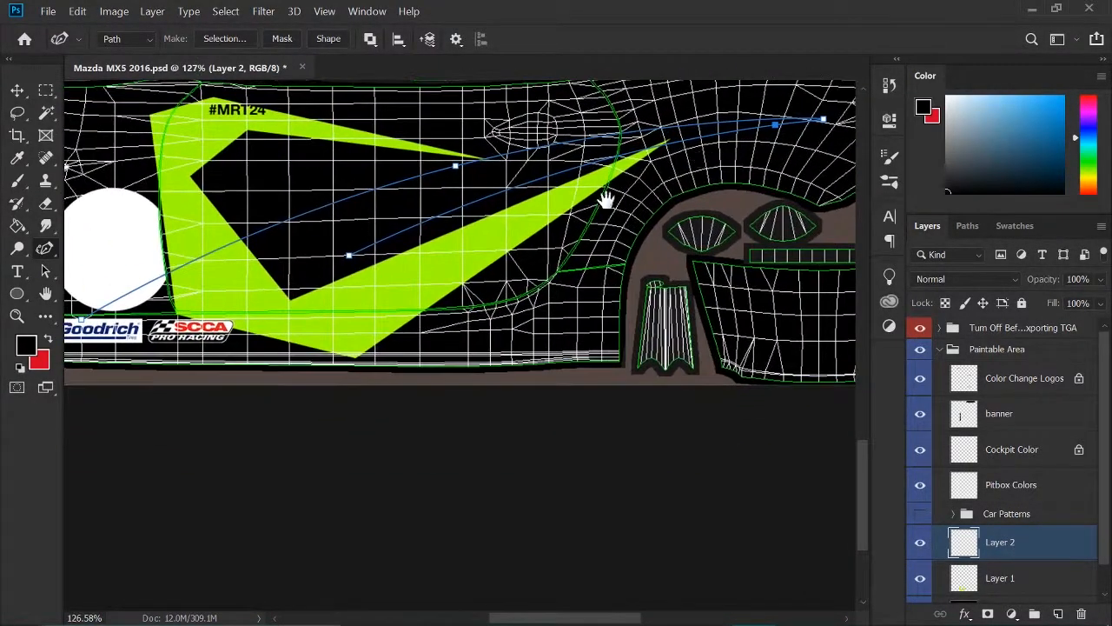
pyautogui.moveTo(526, 243); pyautogui.dragTo(705, 181)
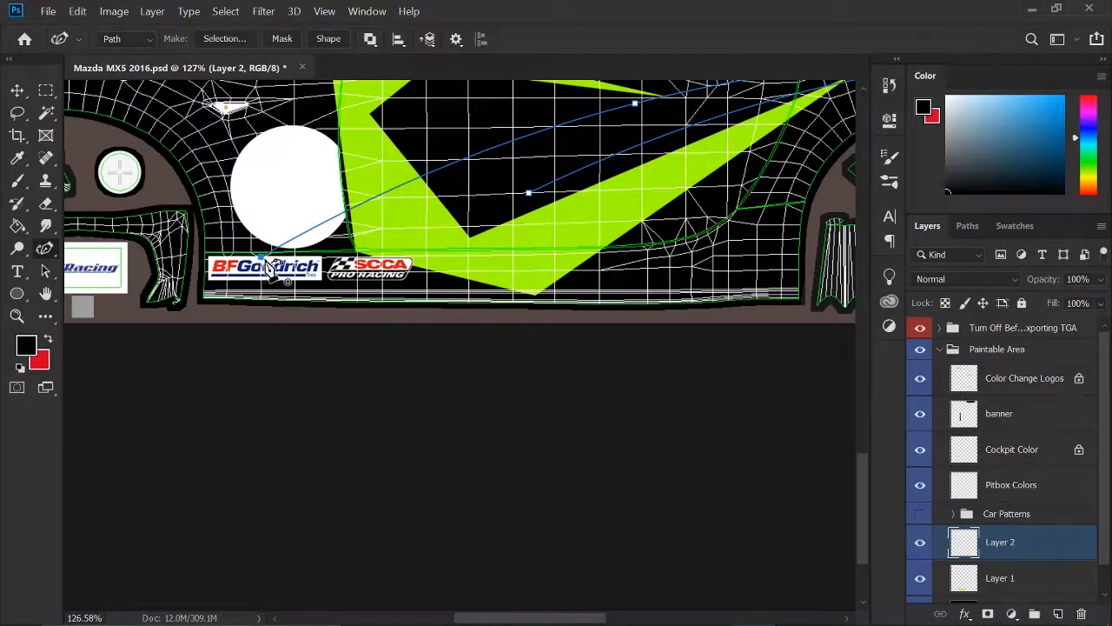
pyautogui.click(479, 246)
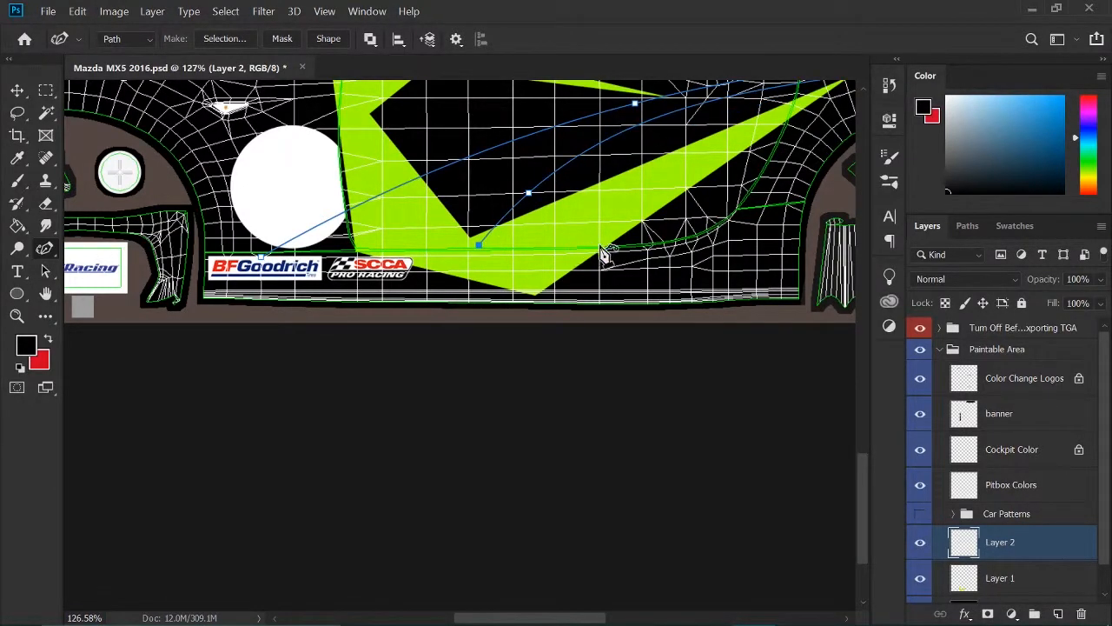
pyautogui.click(743, 235)
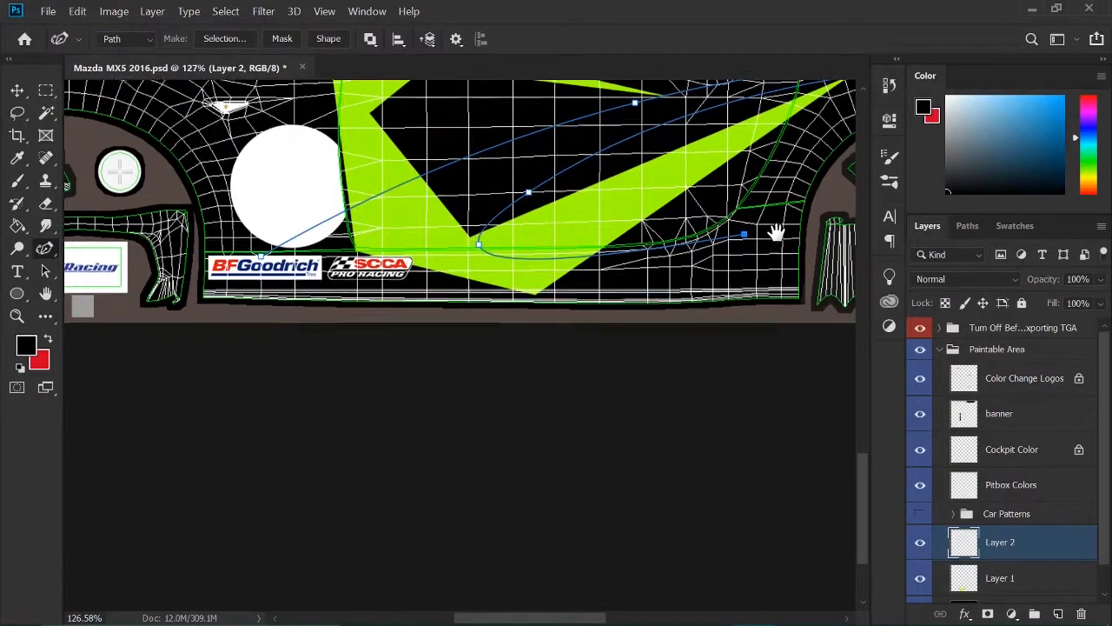
pyautogui.moveTo(779, 231); pyautogui.dragTo(706, 230)
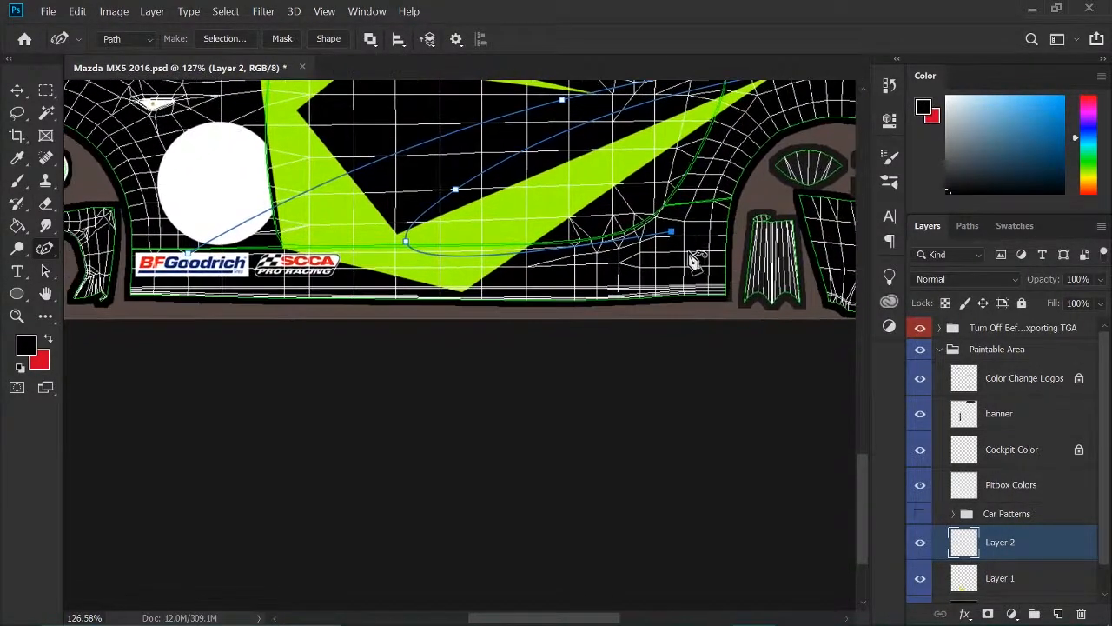
pyautogui.click(463, 292)
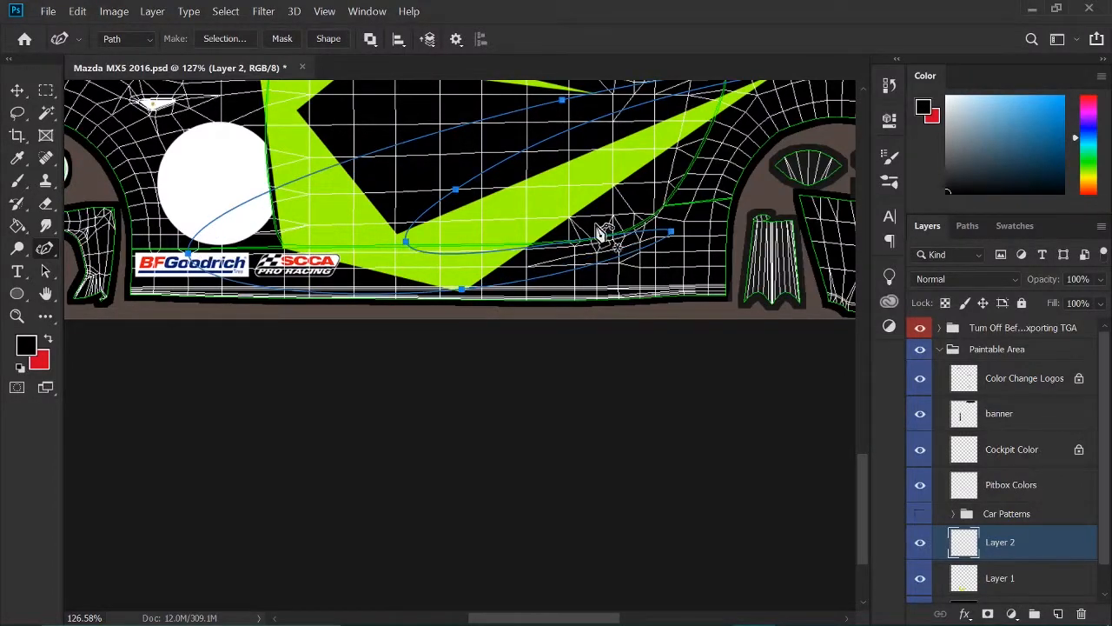
# Add an anchor on the upper edge of the path's lower tip and pull it slightly down to slim the tip
pyautogui.moveTo(702, 208); pyautogui.dragTo(615, 235)
pyautogui.scroll(3, 559, 265)
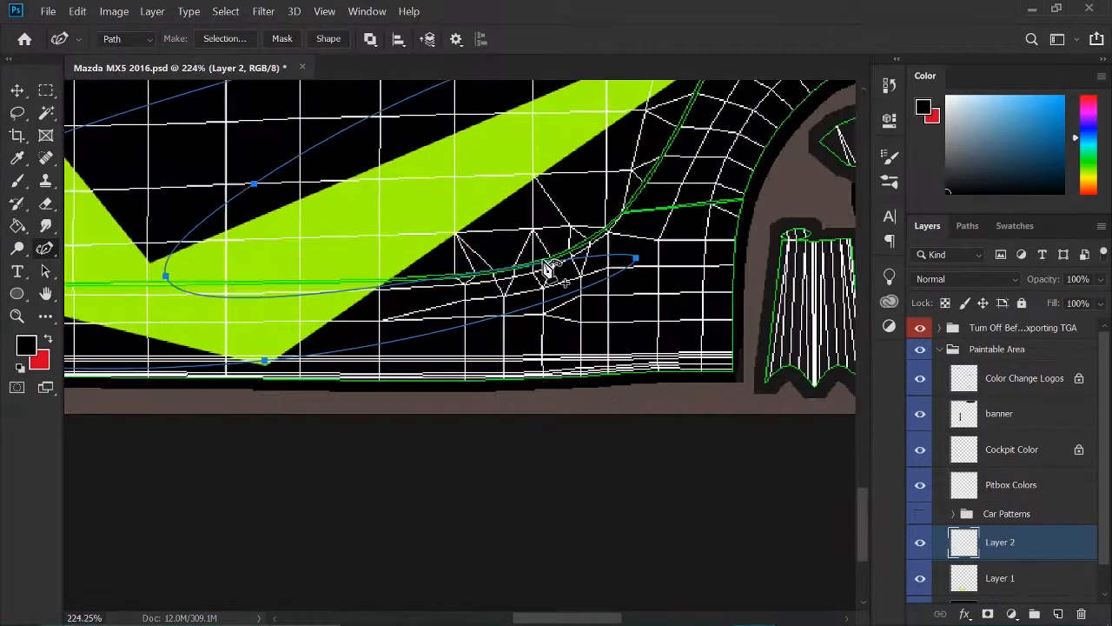
pyautogui.moveTo(548, 274); pyautogui.dragTo(540, 285)
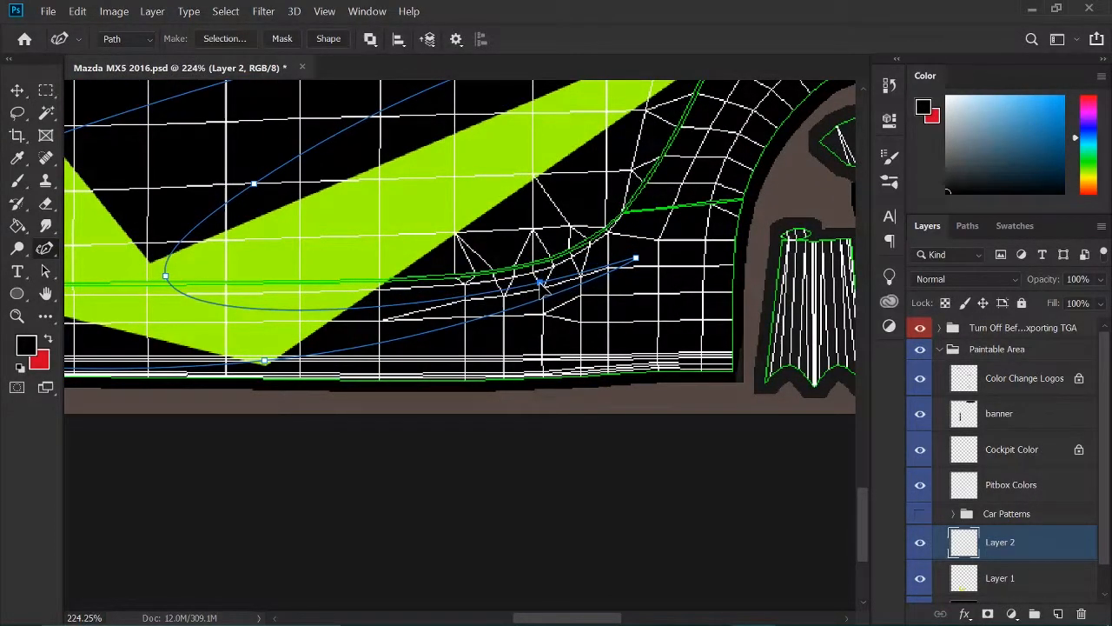
pyautogui.scroll(-4, 472, 252)
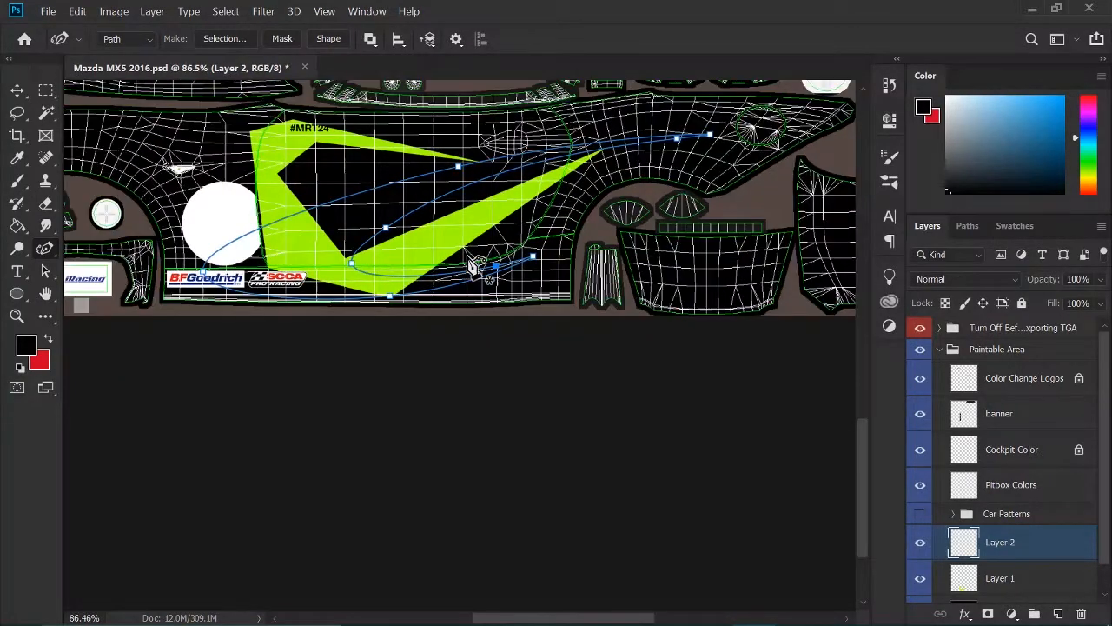
pyautogui.scroll(2, 471, 267)
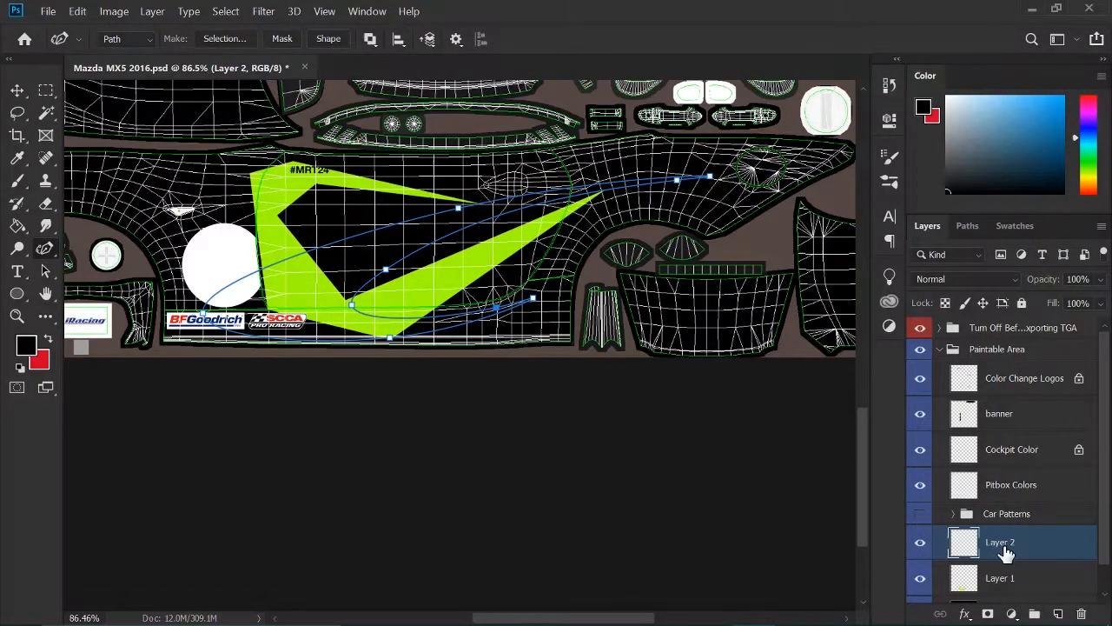
# Fill the work path on Layer 2 with the solid cyan colour 00eaff in Normal mode at 100% opacity, and delete the path
pyautogui.click(959, 225)
pyautogui.rightClick(965, 271)
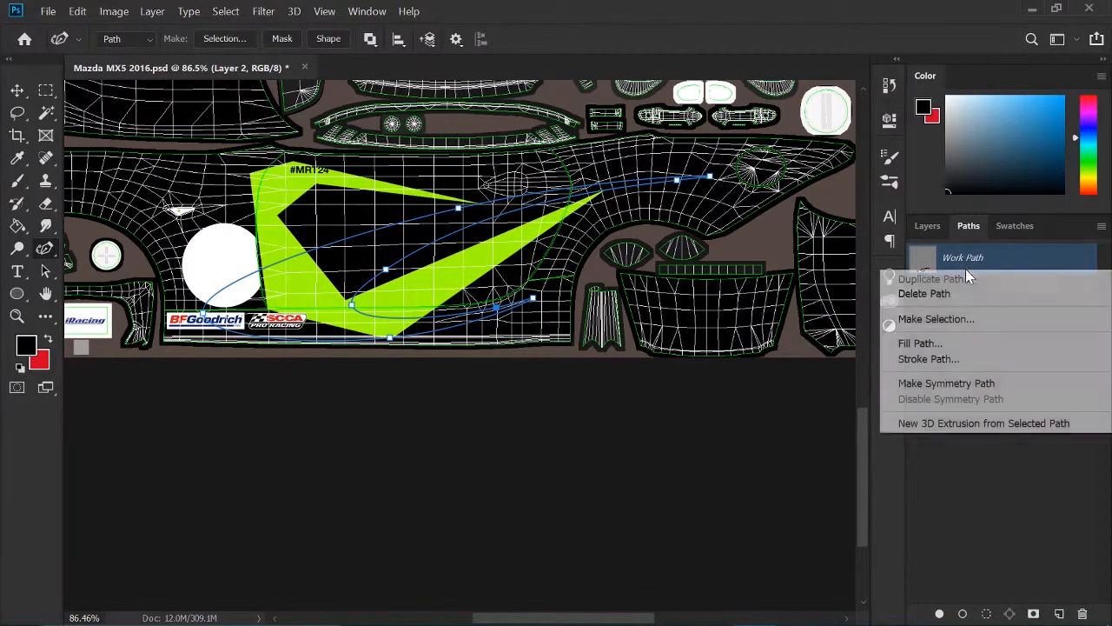
pyautogui.click(921, 344)
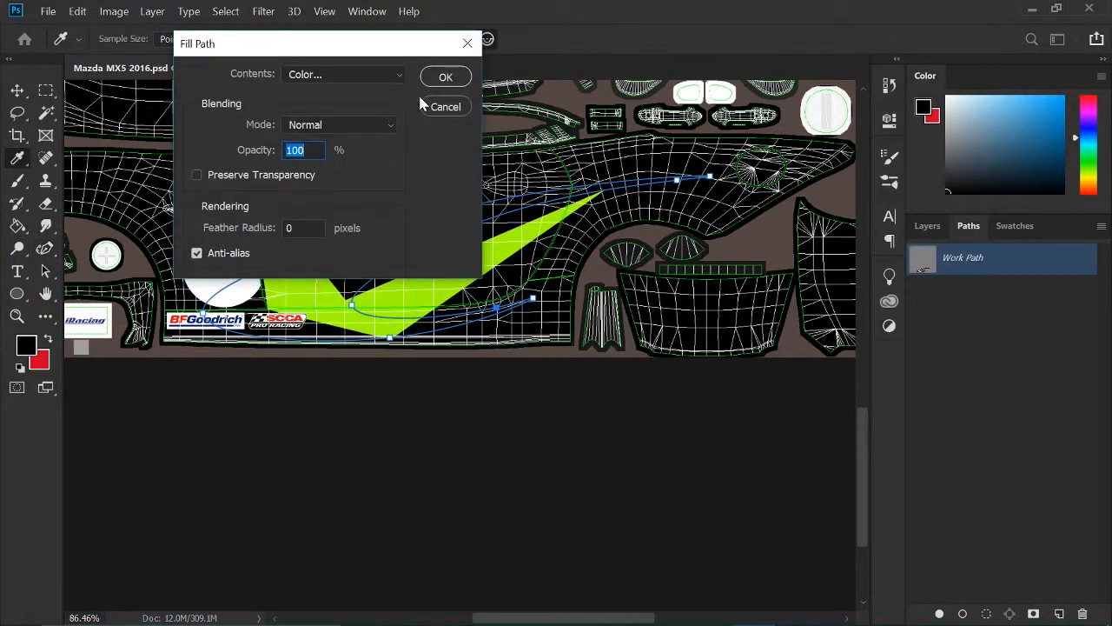
pyautogui.click(338, 76)
pyautogui.click(329, 114)
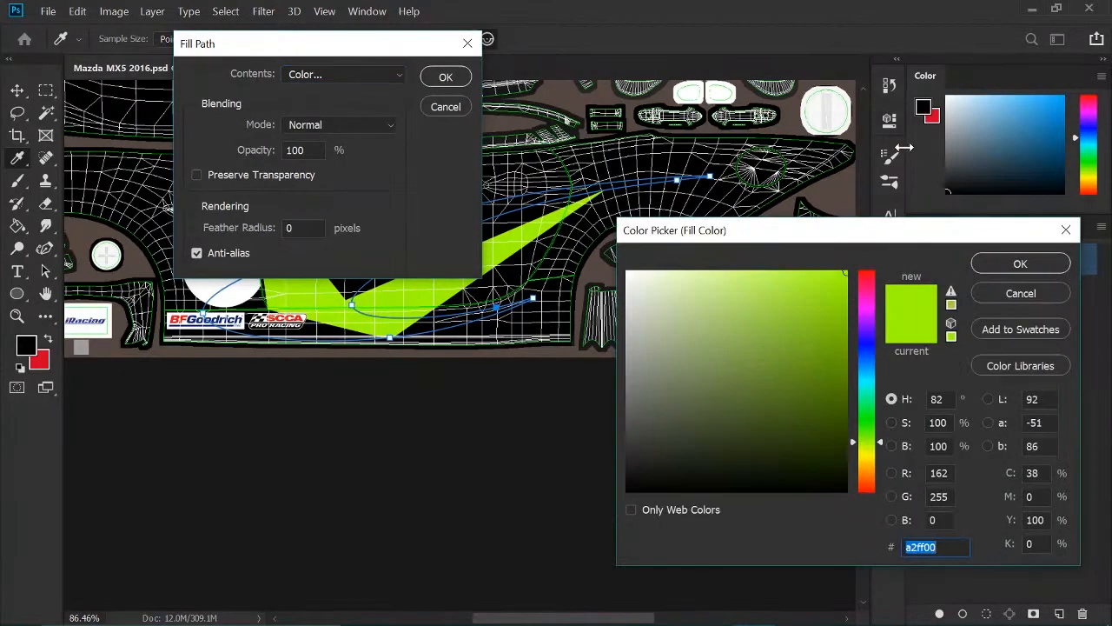
pyautogui.moveTo(864, 344); pyautogui.dragTo(873, 378)
pyautogui.moveTo(844, 292); pyautogui.dragTo(902, 276)
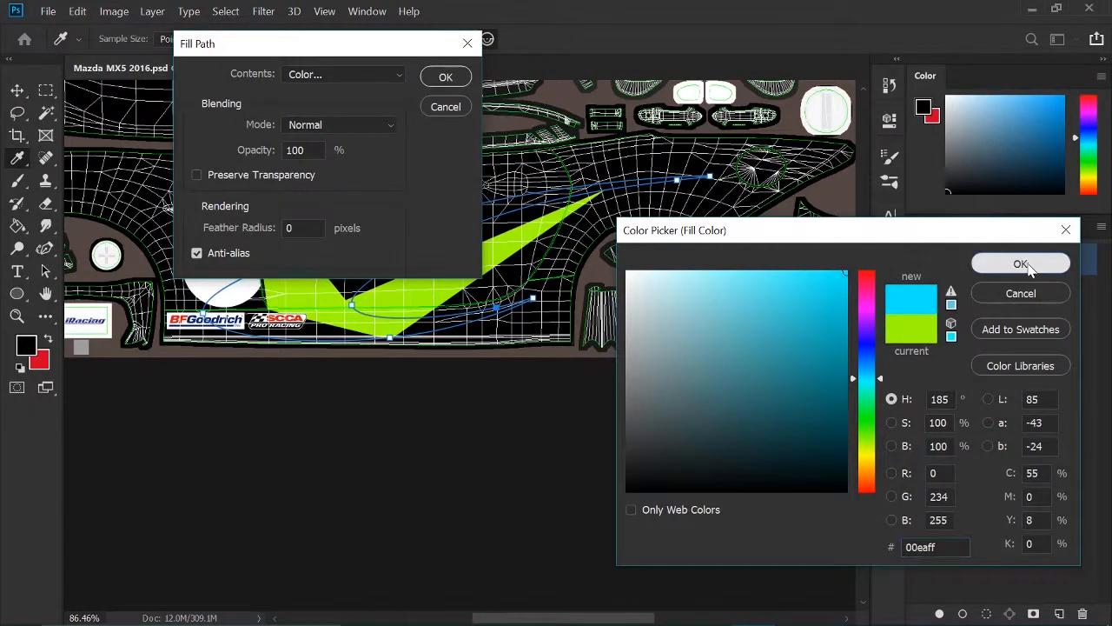
pyautogui.click(1012, 262)
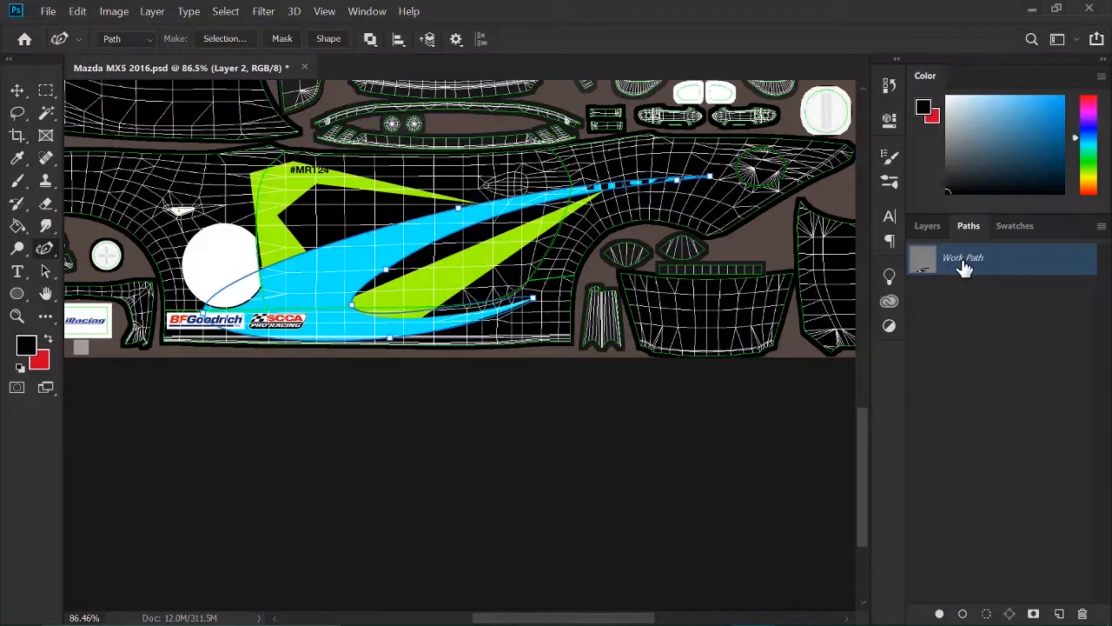
pyautogui.press('Delete')
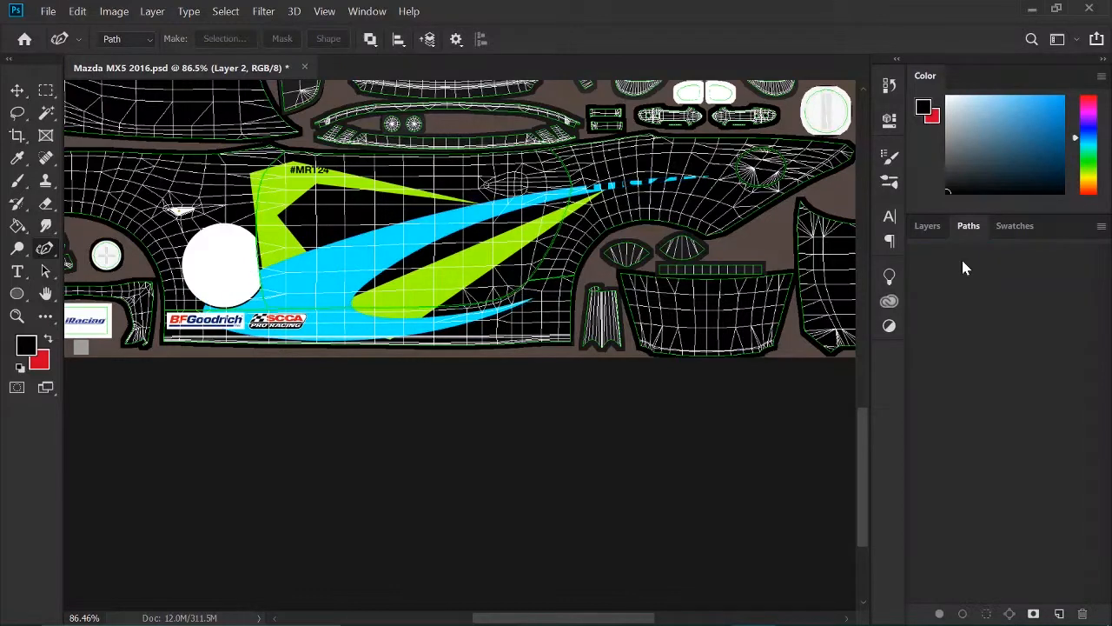
pyautogui.click(923, 227)
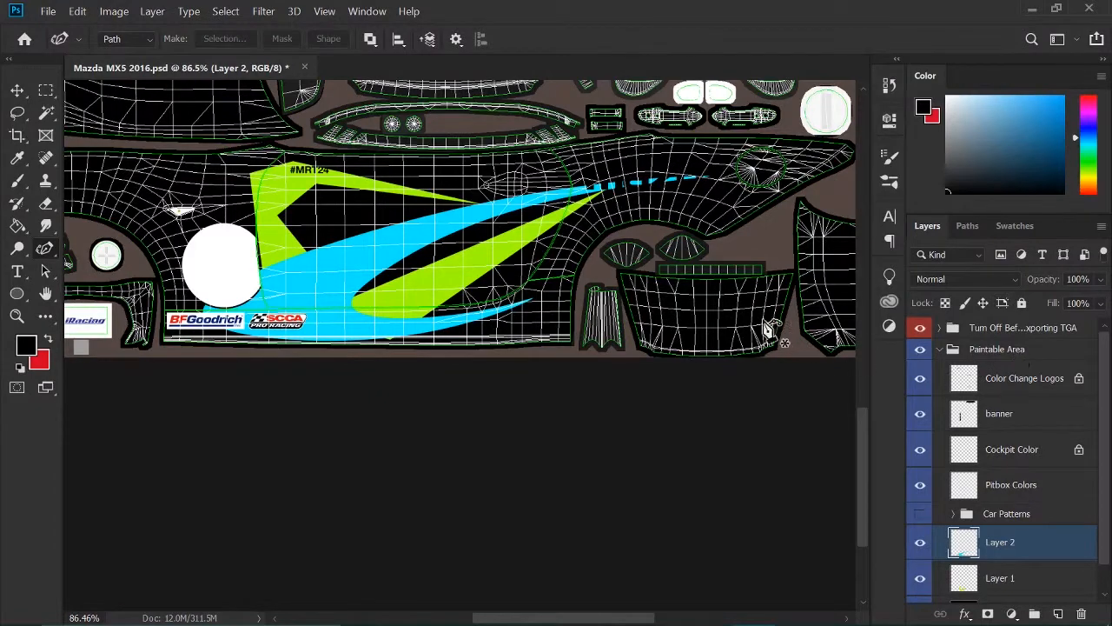
# Move the cyan shape on Layer 2 slightly upward on the car side
pyautogui.scroll(2, 483, 315)
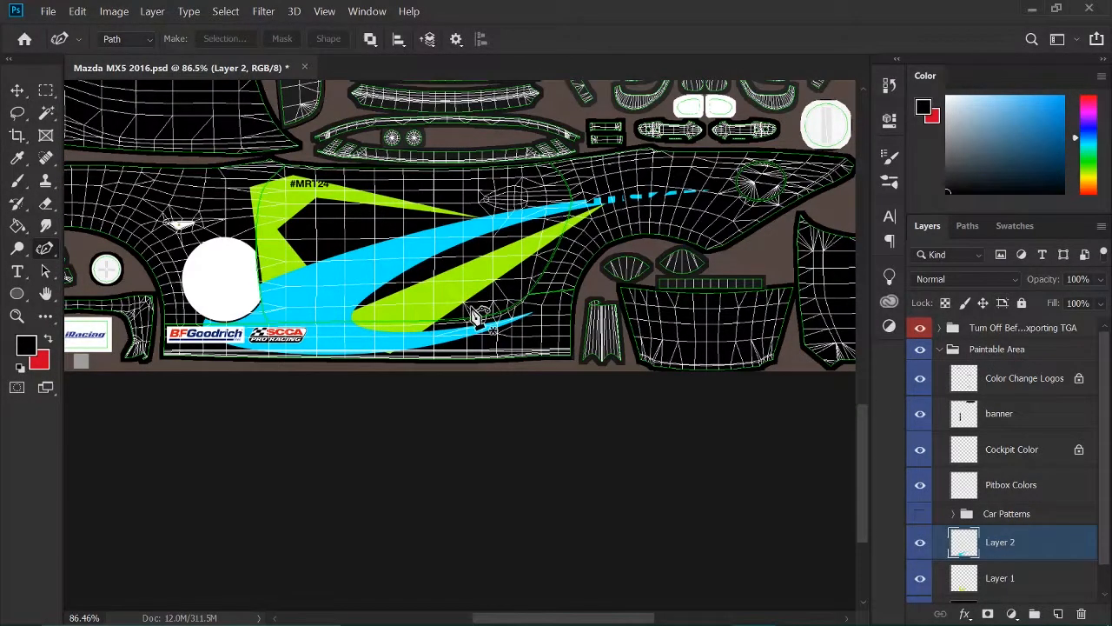
pyautogui.press('v')
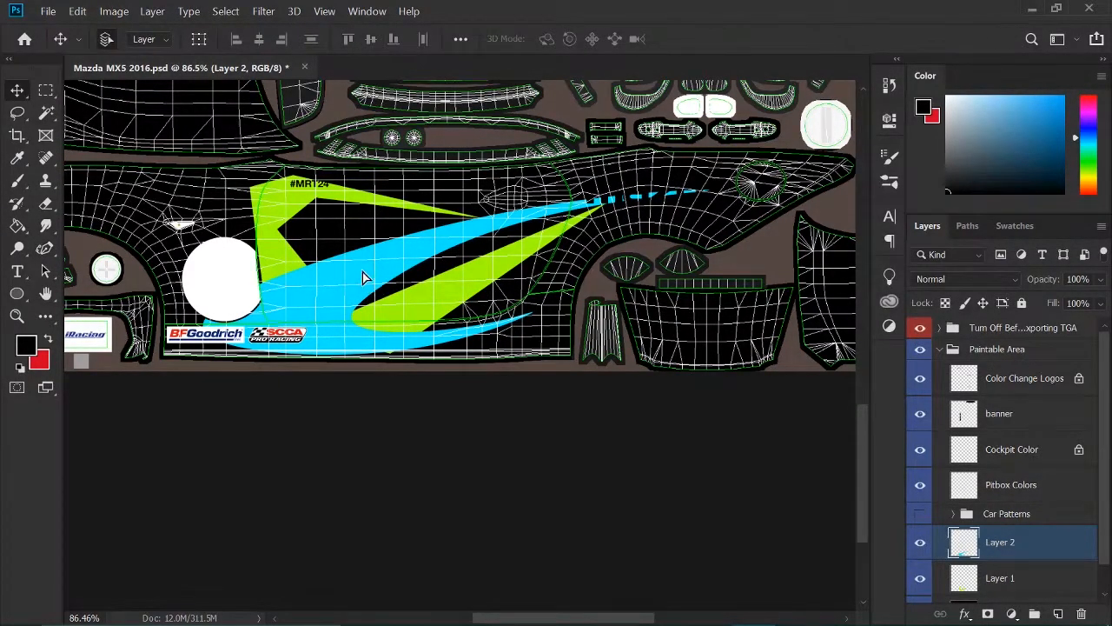
pyautogui.moveTo(363, 277)
pyautogui.mouseDown()
pyautogui.moveTo(392, 293)
pyautogui.moveTo(330, 273)
pyautogui.moveTo(373, 286)
pyautogui.moveTo(368, 276)
pyautogui.mouseUp()
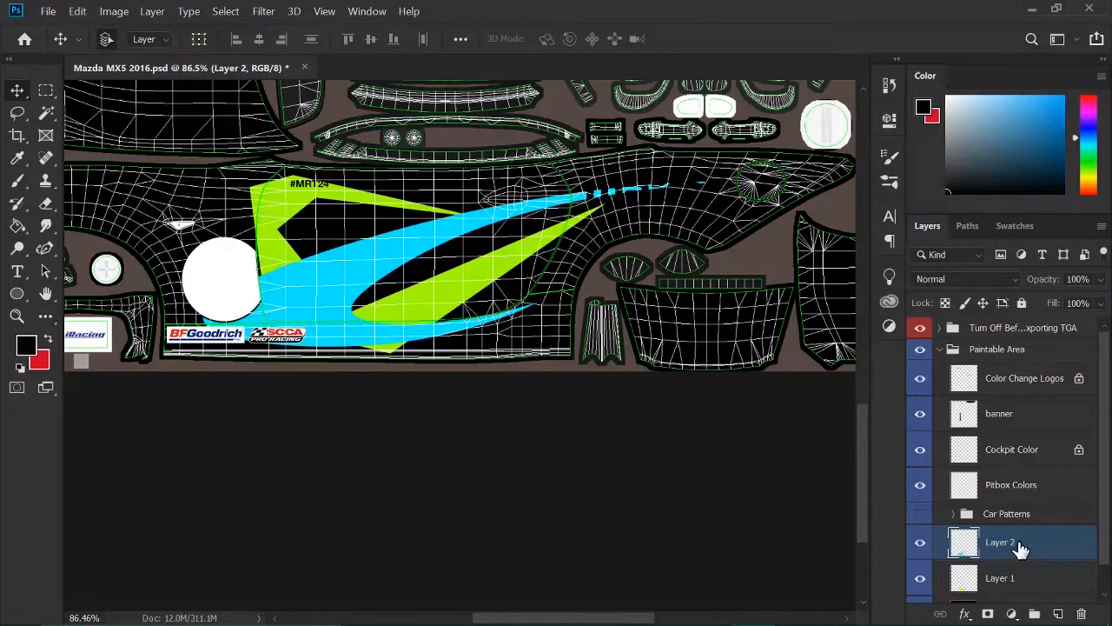
# Move Layer 2 beneath Layer 1 in the layer stack so the green shape covers the cyan one
pyautogui.moveTo(1018, 543); pyautogui.dragTo(1020, 594)
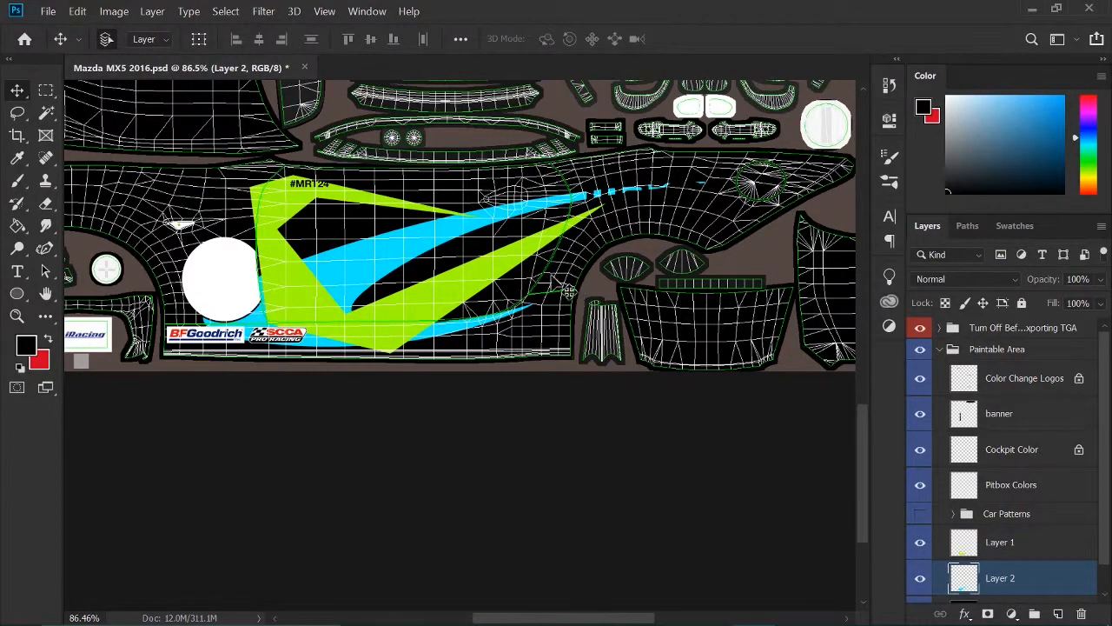
pyautogui.scroll(-1, 1016, 459)
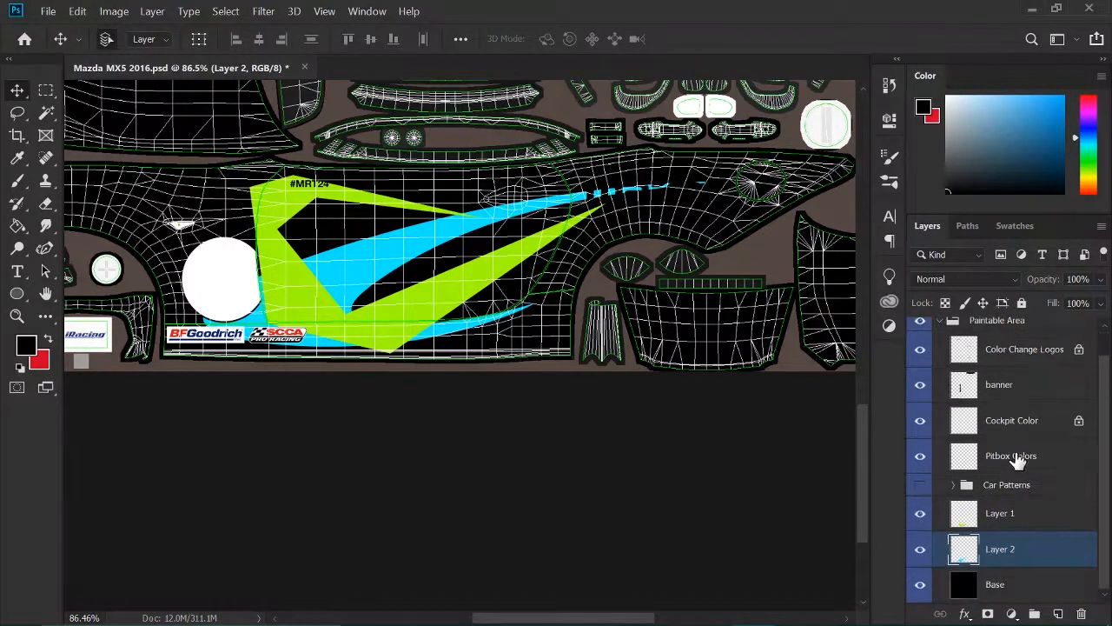
# Open the layer style settings of Layer 1 and enable two stroke effects on the green shape
pyautogui.click(1020, 522)
pyautogui.rightClick(1019, 522)
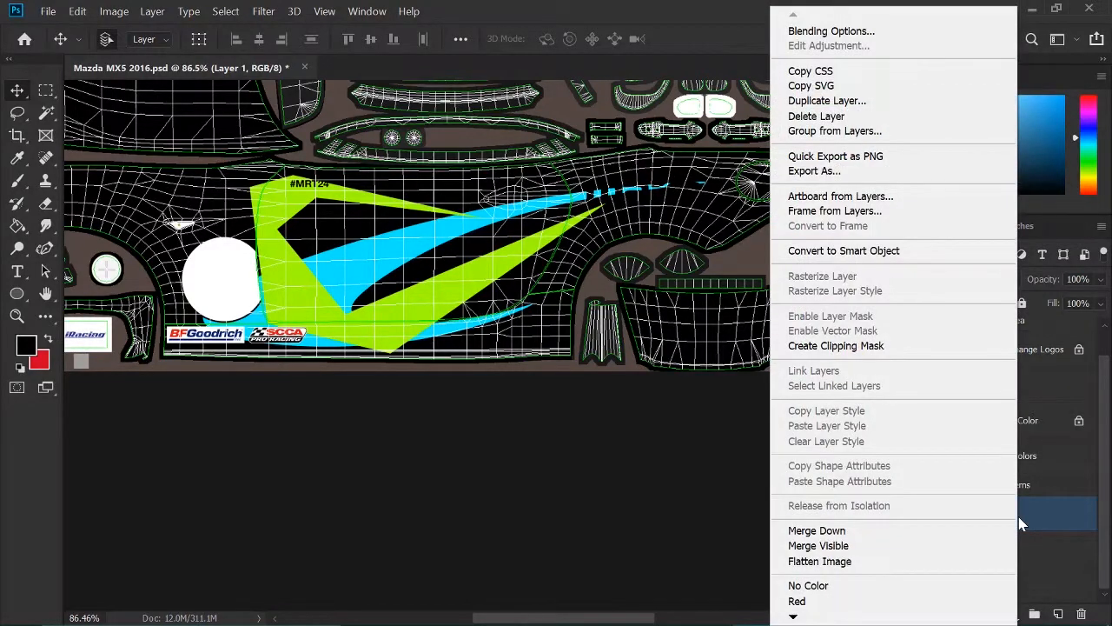
pyautogui.click(840, 31)
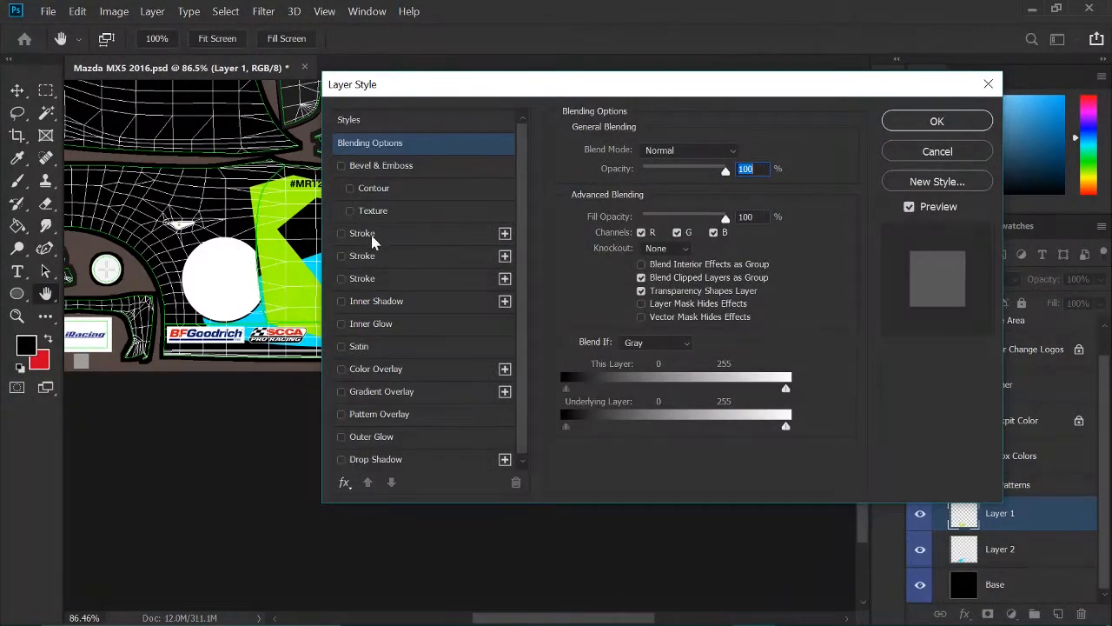
pyautogui.moveTo(492, 90); pyautogui.dragTo(667, 69)
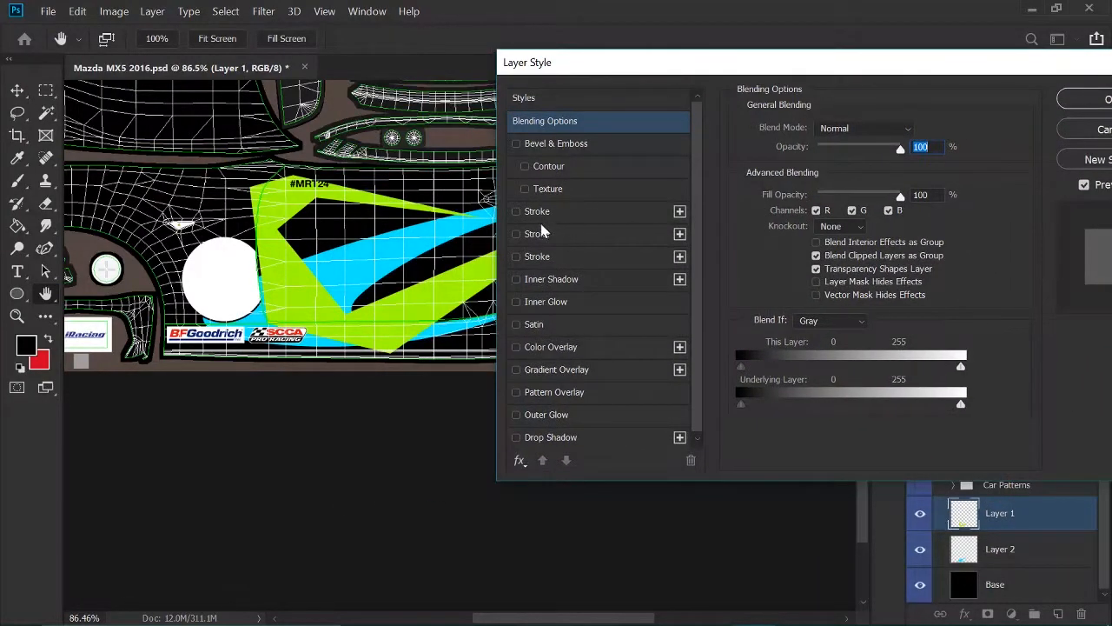
pyautogui.click(518, 211)
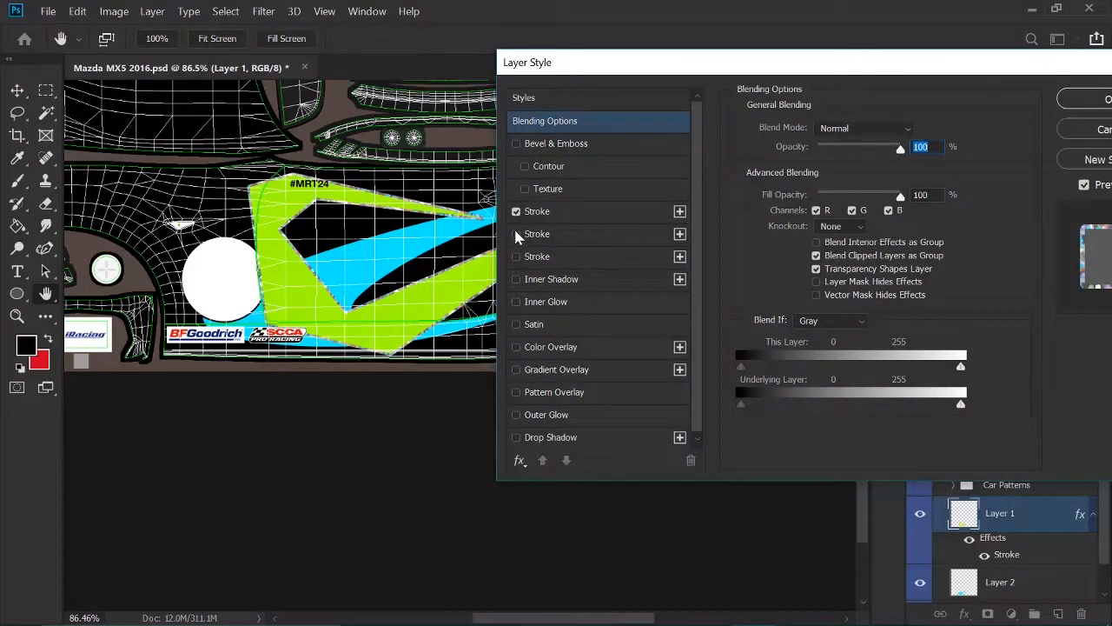
pyautogui.click(516, 234)
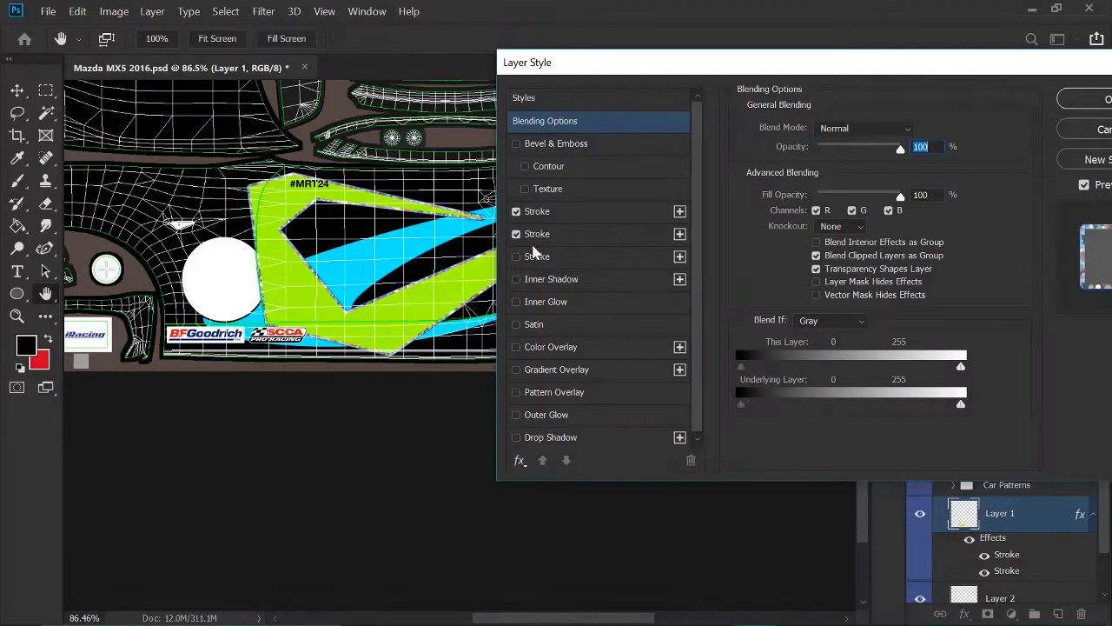
# Set the size of the pattern-filled outside stroke on Layer 1 to 3 px
pyautogui.click(541, 235)
pyautogui.moveTo(807, 129); pyautogui.dragTo(808, 130)
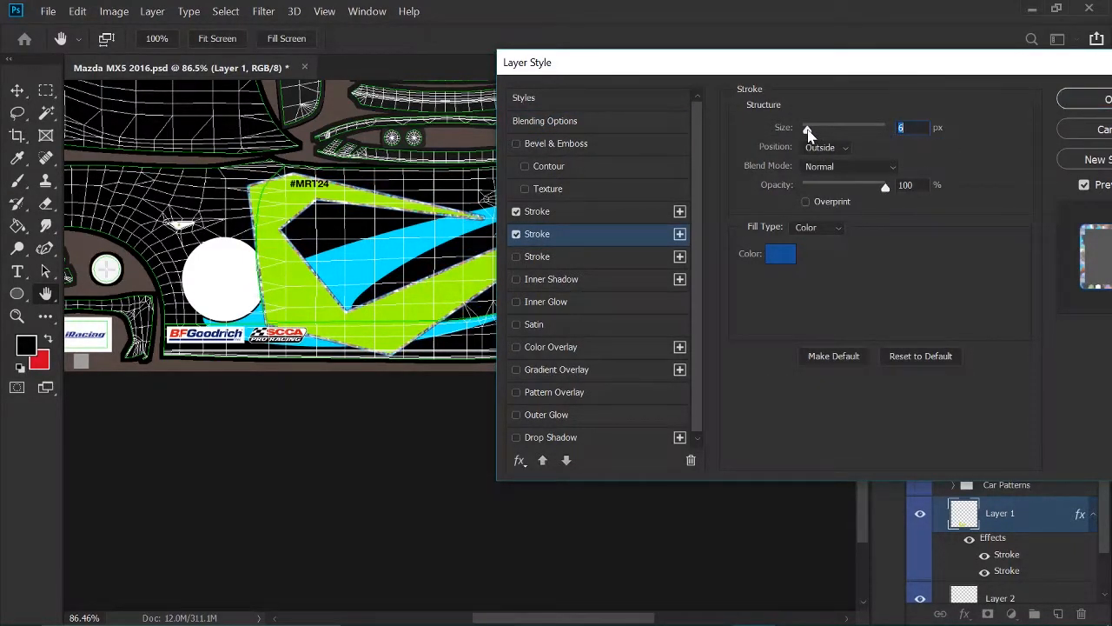
pyautogui.click(575, 215)
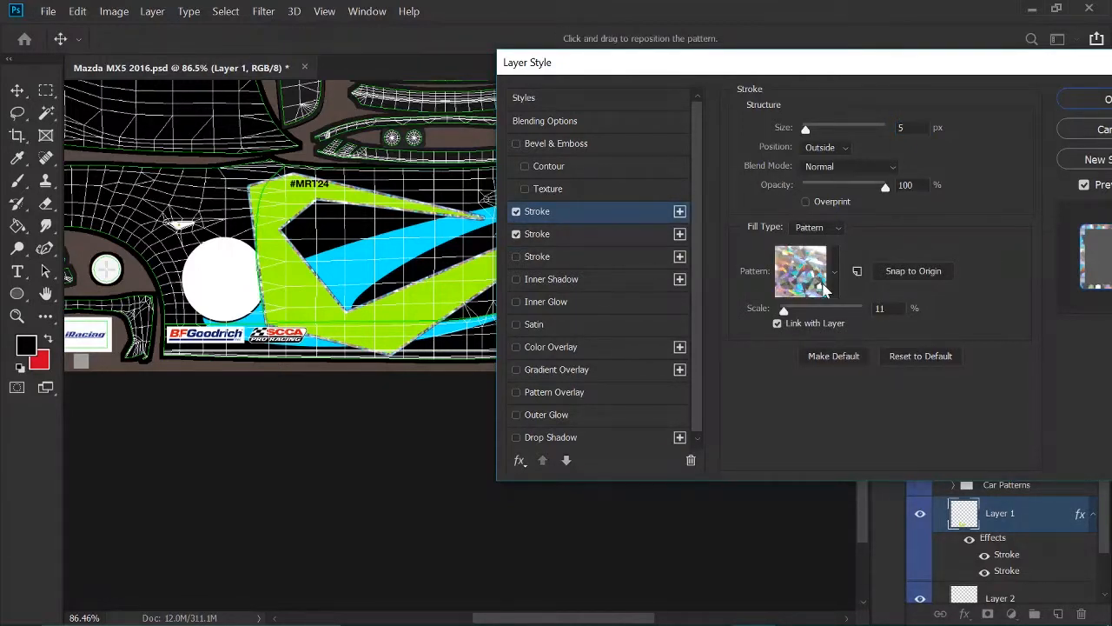
pyautogui.click(572, 234)
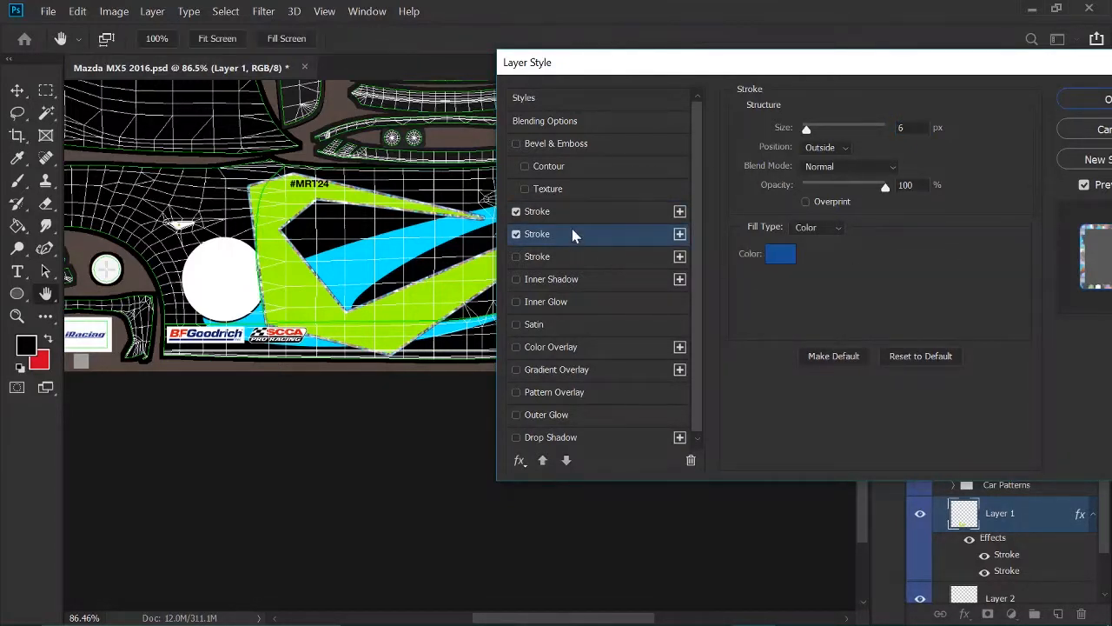
pyautogui.click(627, 216)
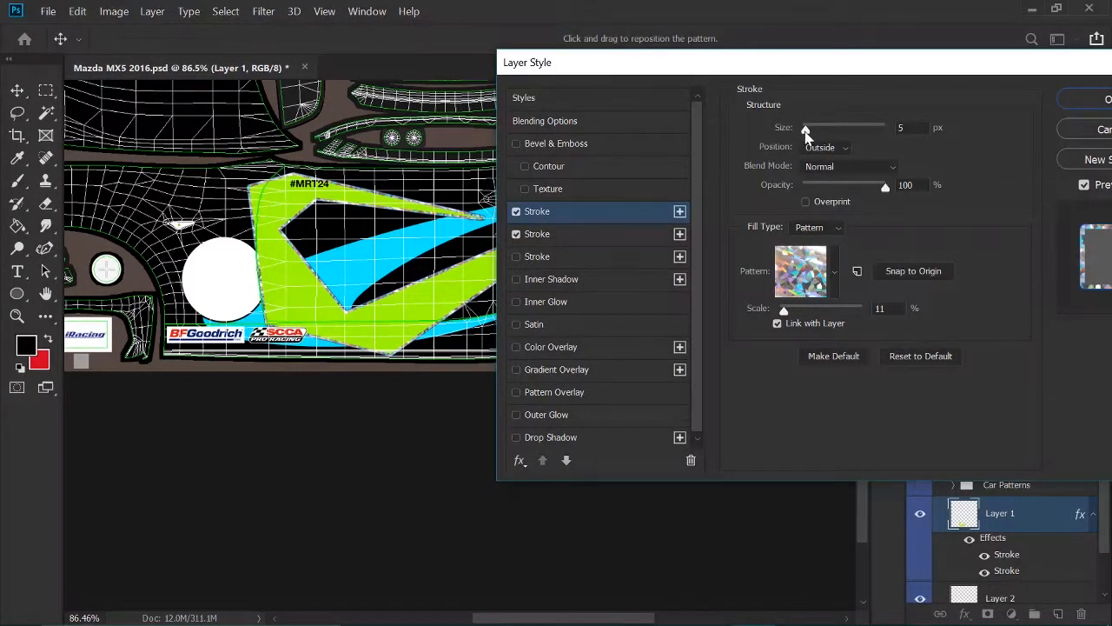
pyautogui.click(805, 131)
pyautogui.write('3')
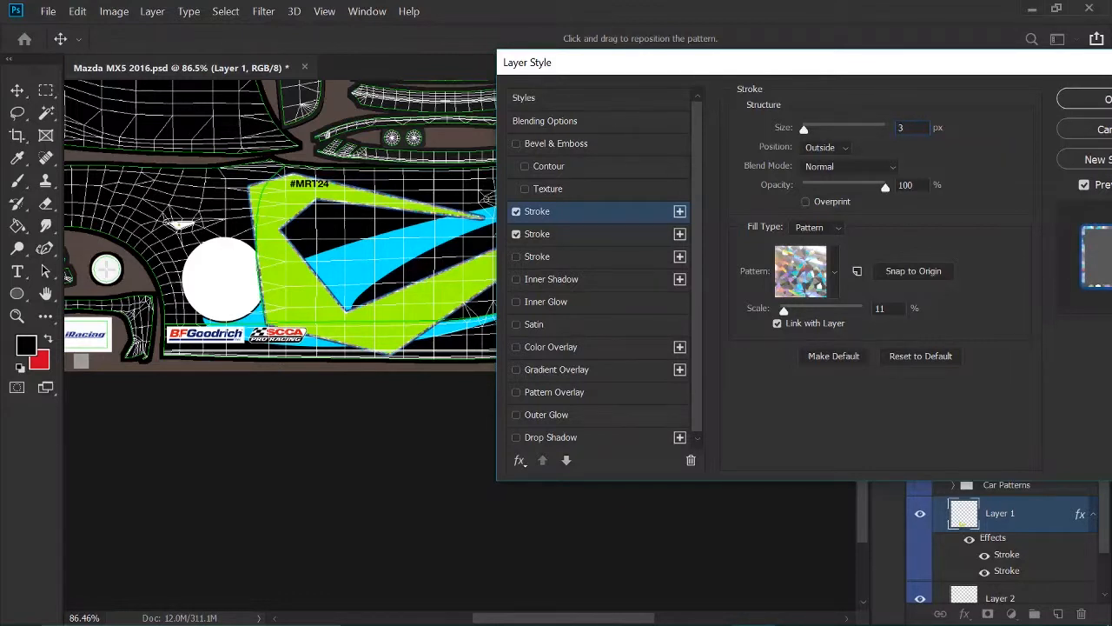
# Change Layer 1's solid-colour stroke to cyan 00eaff, sampled from the cyan shape on the car side
pyautogui.click(543, 241)
pyautogui.click(780, 254)
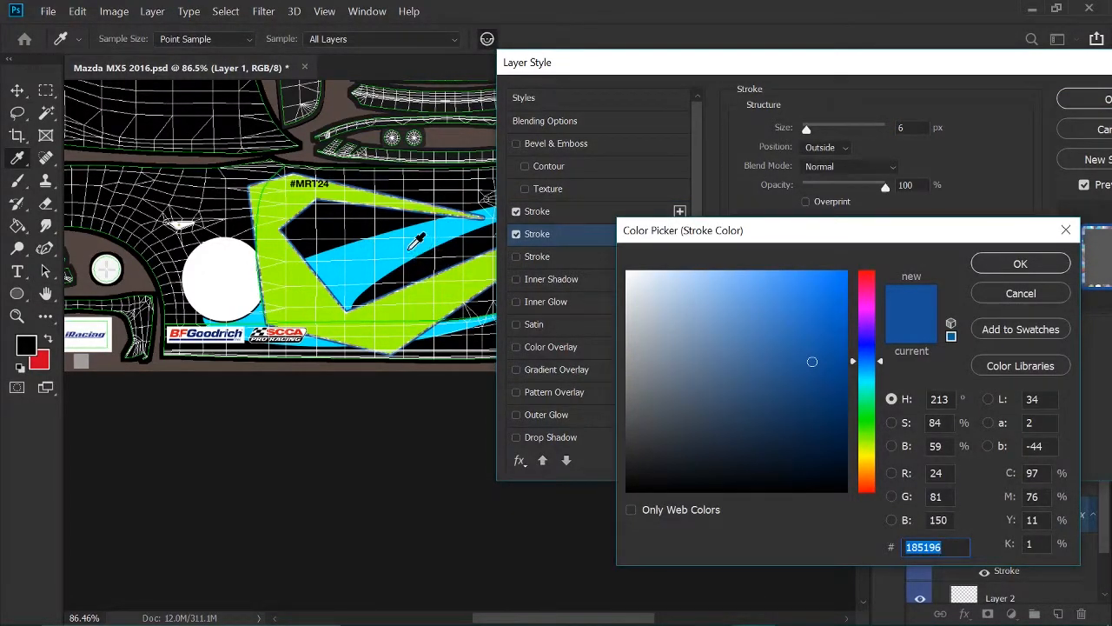
pyautogui.click(392, 247)
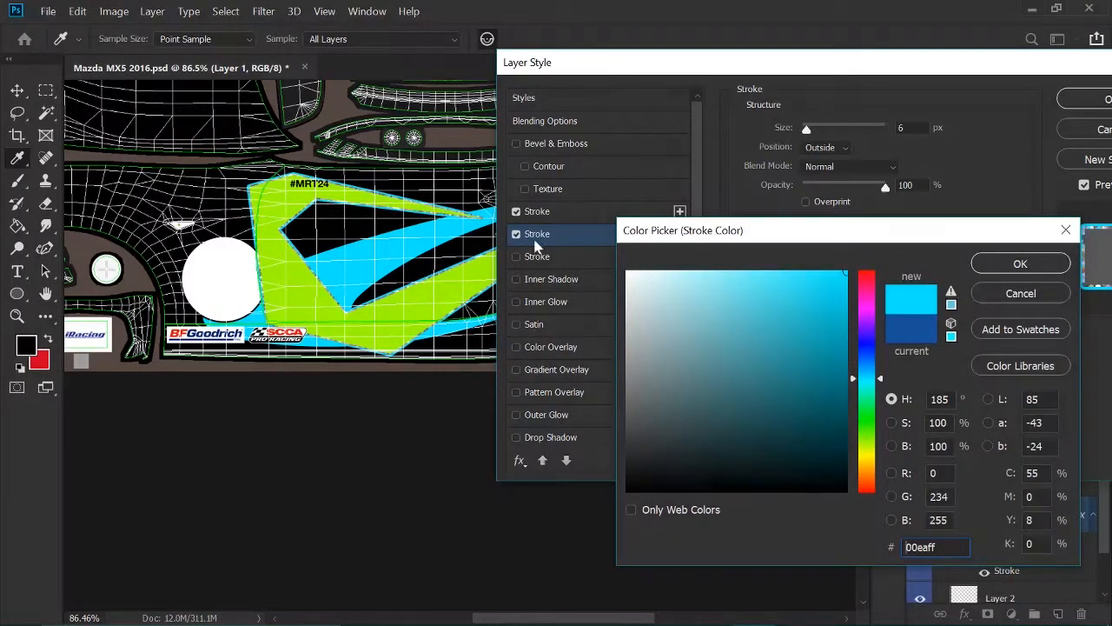
pyautogui.click(1022, 263)
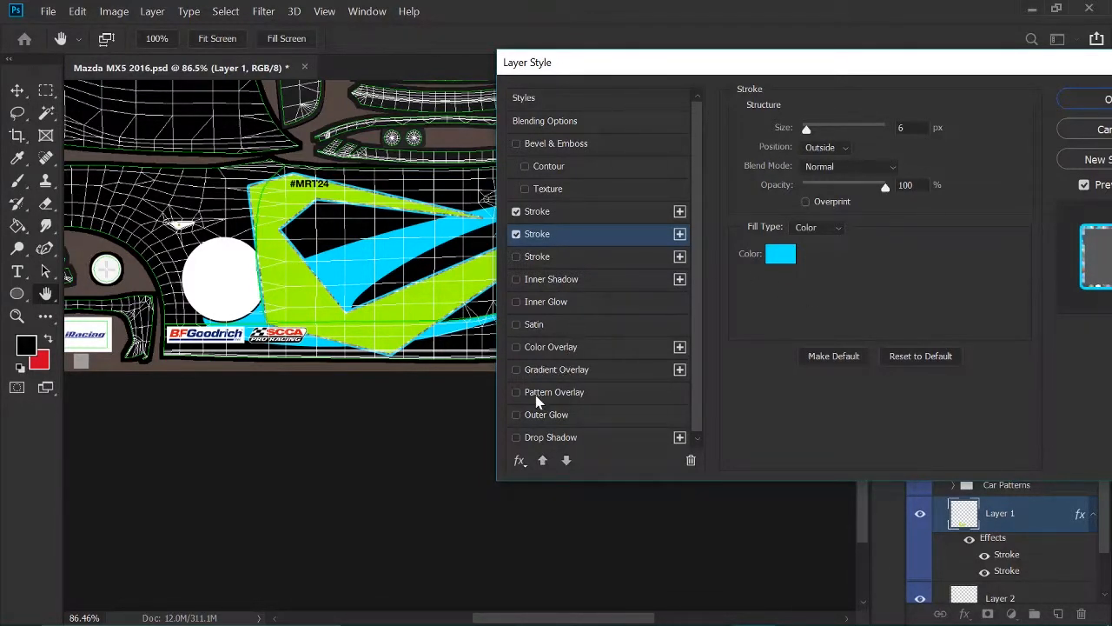
# Try a gradient overlay and a pattern overlay on the green shape, and turn both off
pyautogui.click(551, 374)
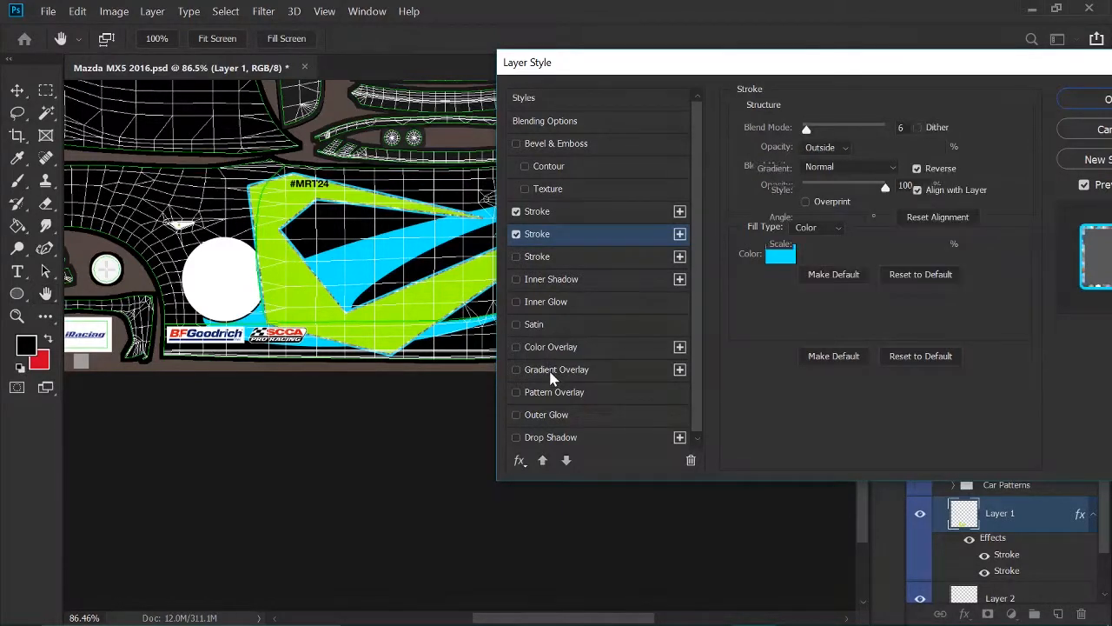
pyautogui.click(517, 371)
pyautogui.click(544, 395)
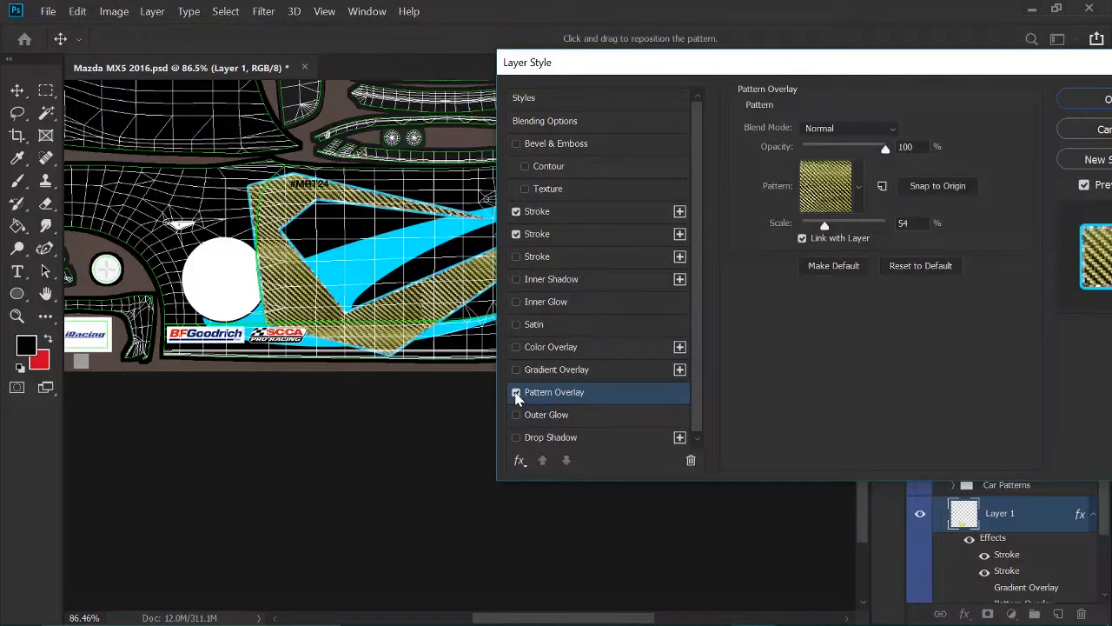
pyautogui.click(516, 393)
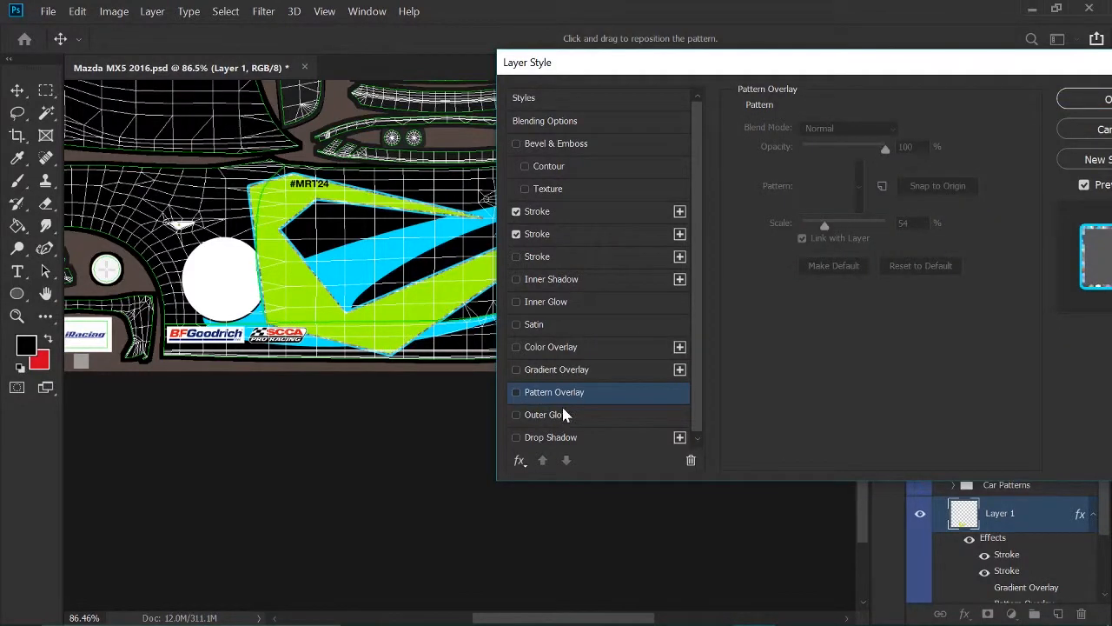
# Add an inner shadow to Layer 1 with angle 43°, distance 12 px, choke 9% and size 10 px, and apply the layer style
pyautogui.click(551, 281)
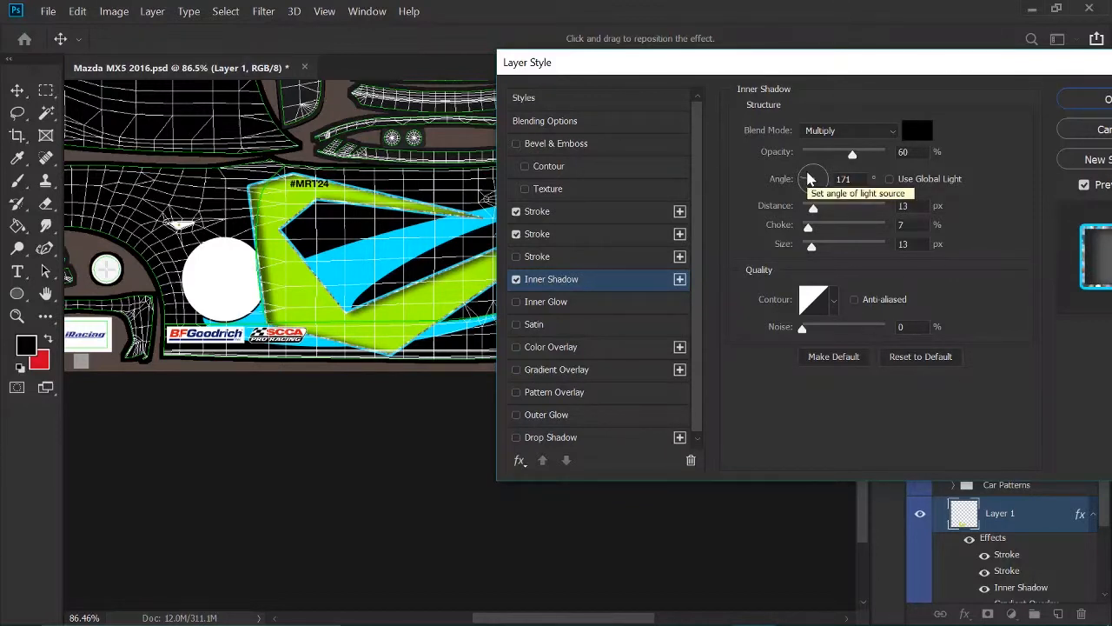
pyautogui.moveTo(808, 178); pyautogui.dragTo(822, 167)
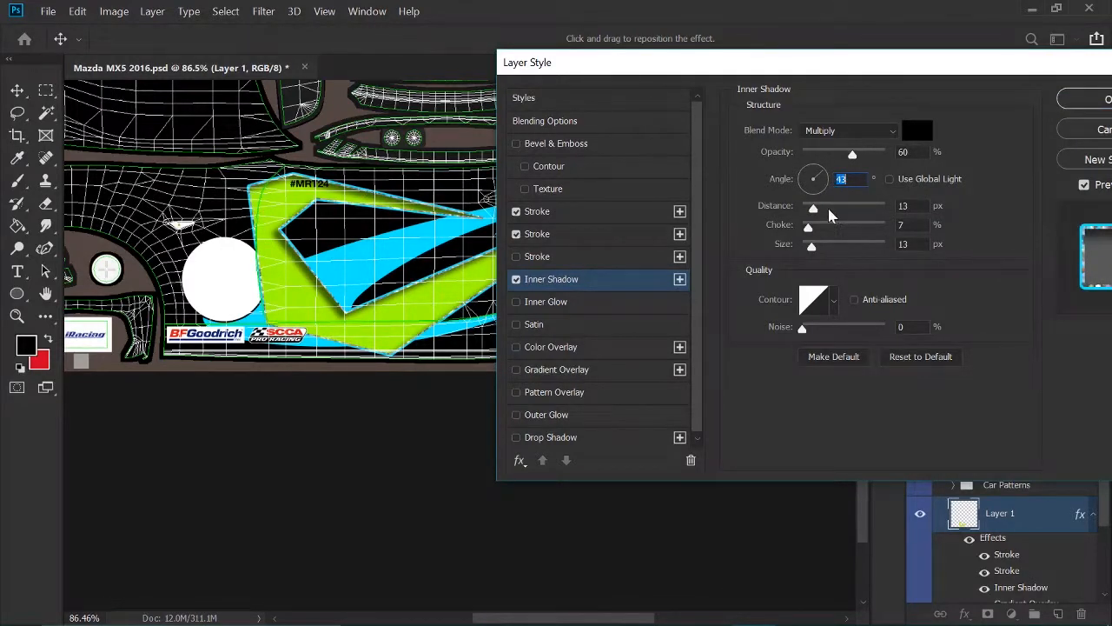
pyautogui.moveTo(816, 212); pyautogui.dragTo(814, 211)
pyautogui.moveTo(815, 250); pyautogui.dragTo(808, 249)
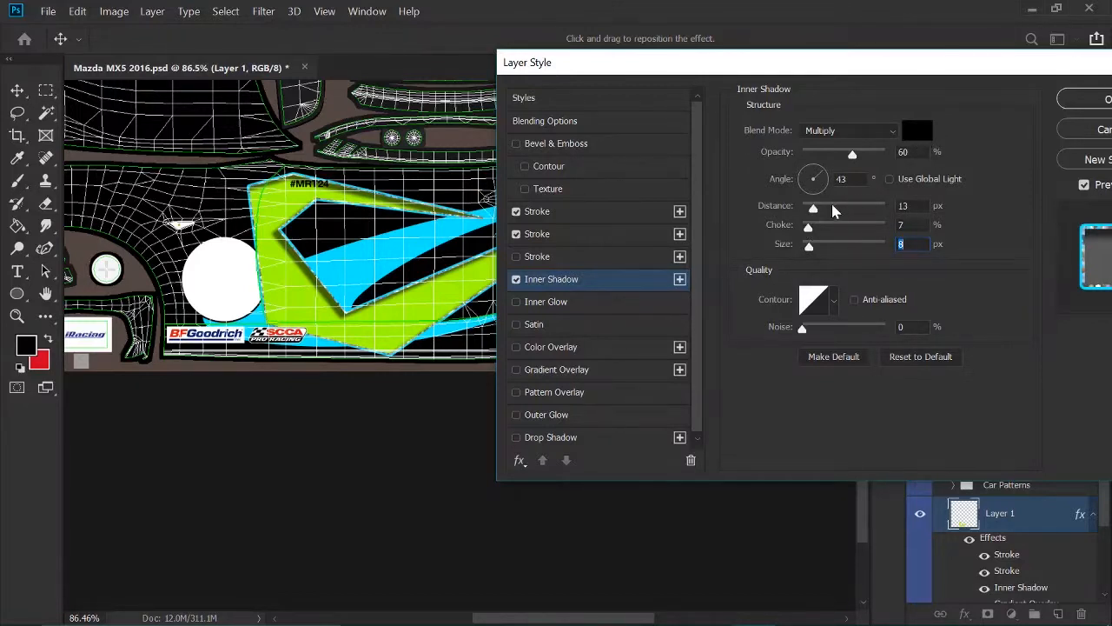
pyautogui.moveTo(814, 213); pyautogui.dragTo(812, 249)
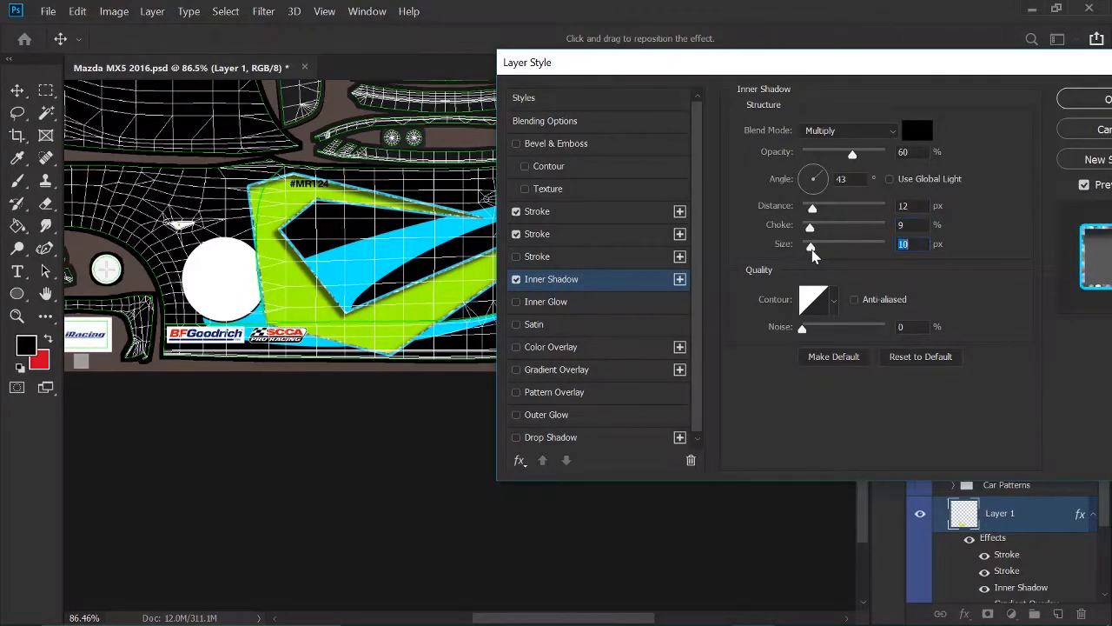
pyautogui.click(1082, 99)
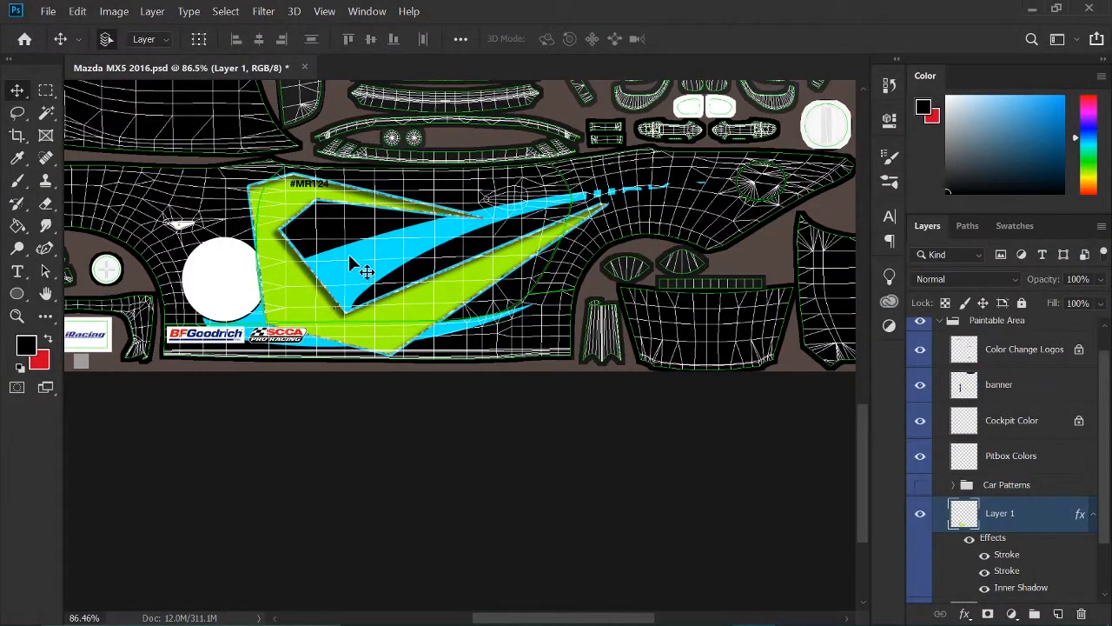
# Open the layer style settings of Layer 2 and enable two stroke effects on the cyan shape
pyautogui.scroll(-2, 1031, 450)
pyautogui.click(1005, 553)
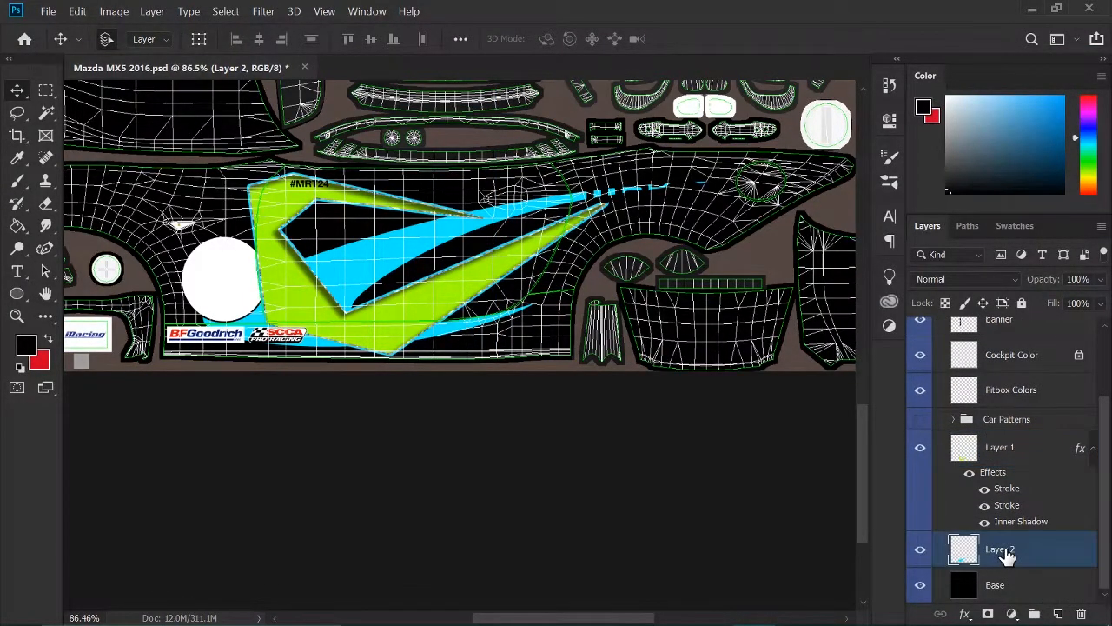
pyautogui.rightClick(1005, 553)
pyautogui.click(832, 35)
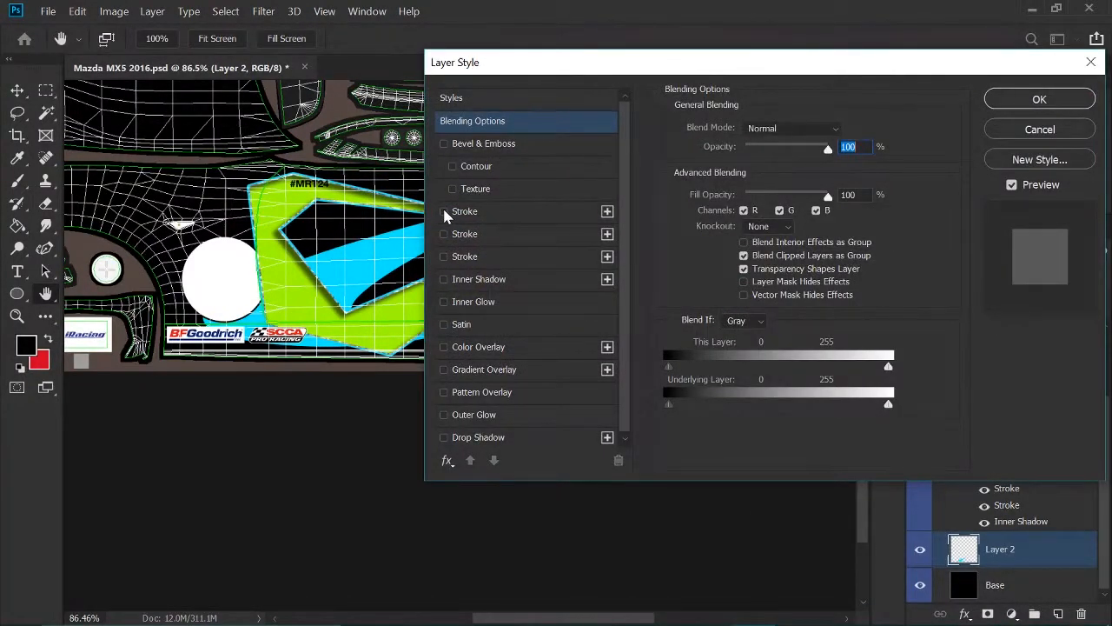
pyautogui.click(443, 211)
pyautogui.click(443, 234)
# Change Layer 2's solid-colour stroke to lime green a2ff00, sampled from the green shape
pyautogui.click(476, 241)
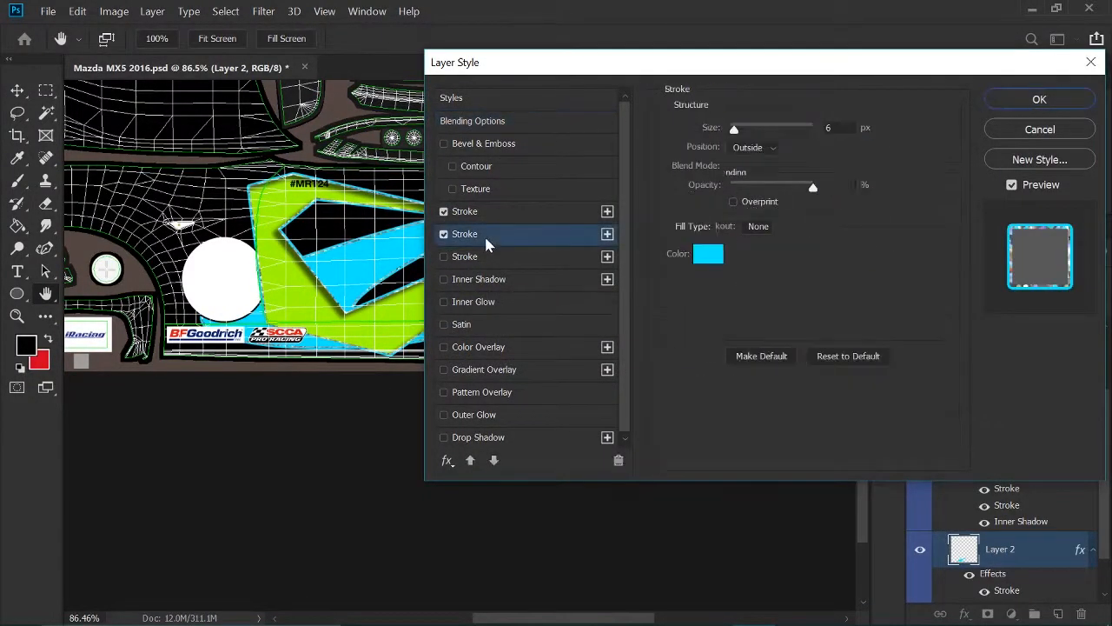
pyautogui.click(708, 255)
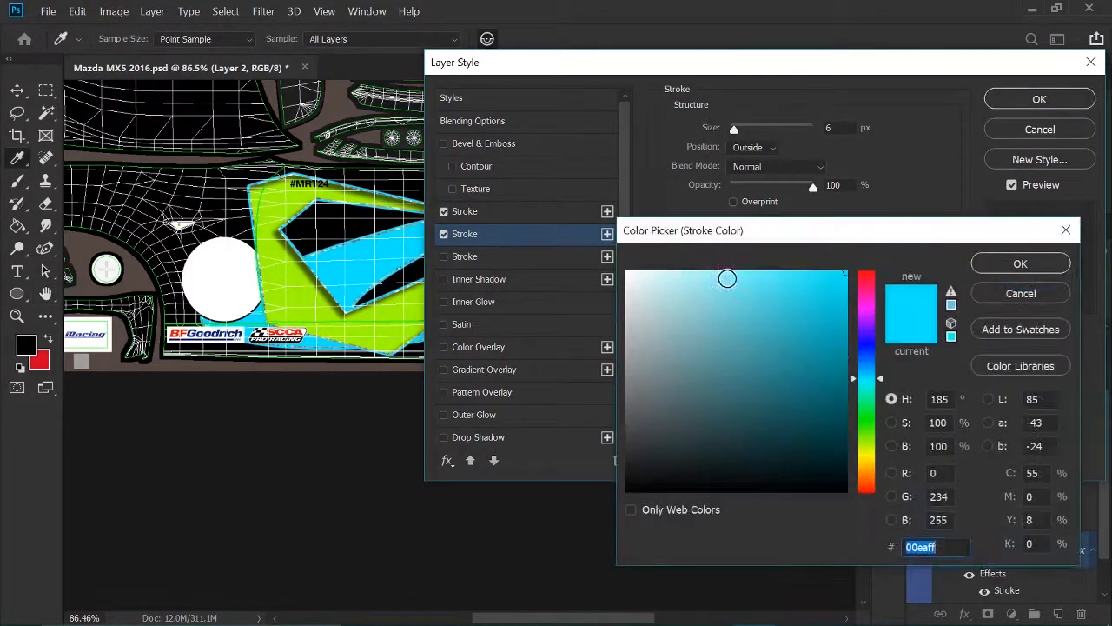
pyautogui.click(290, 293)
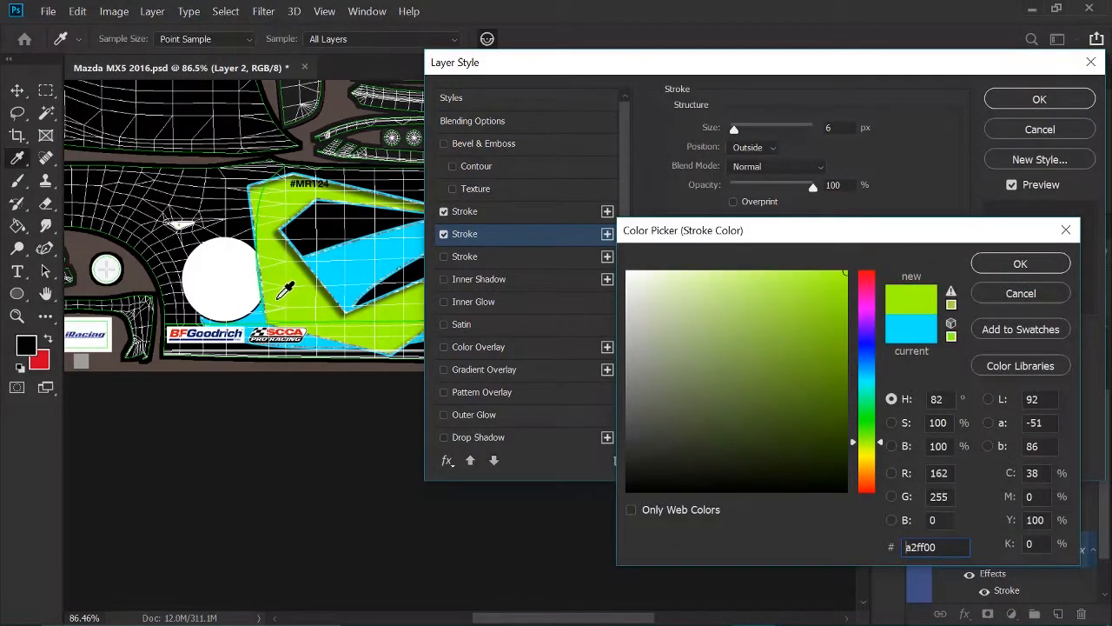
pyautogui.click(1019, 264)
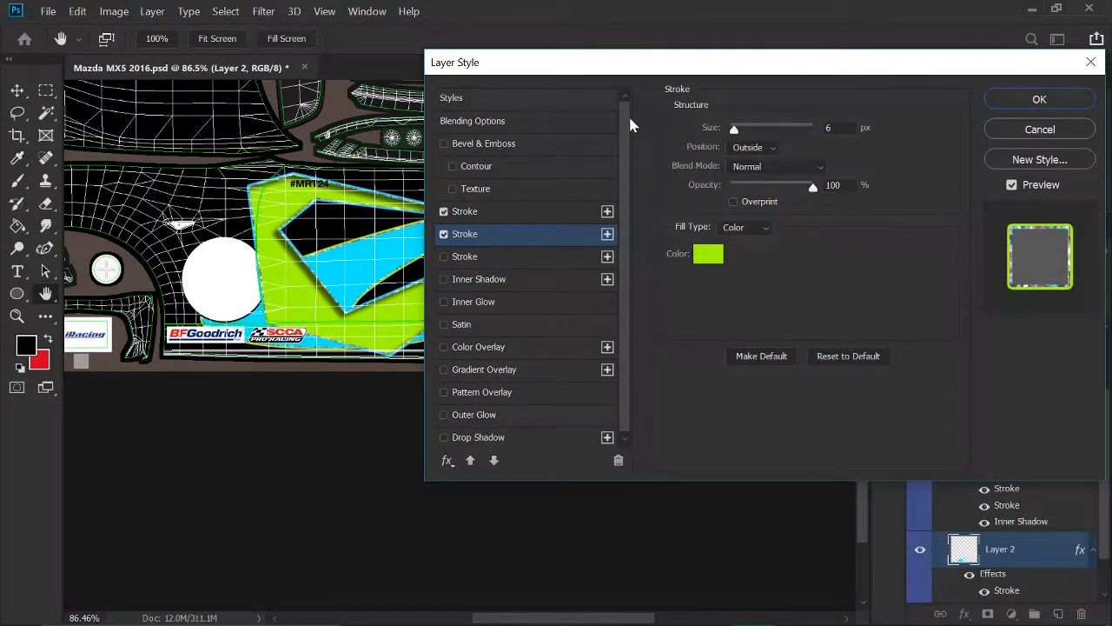
# Add an inner shadow to Layer 2 with its angle set to -34°, and apply the layer style
pyautogui.moveTo(661, 68); pyautogui.dragTo(591, 73)
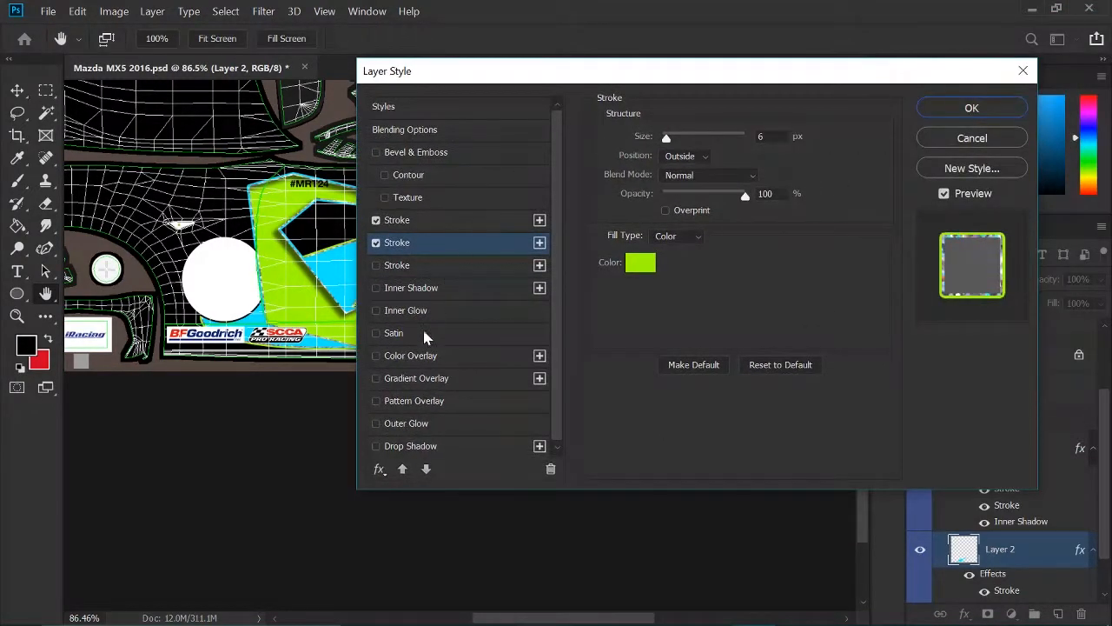
pyautogui.click(404, 287)
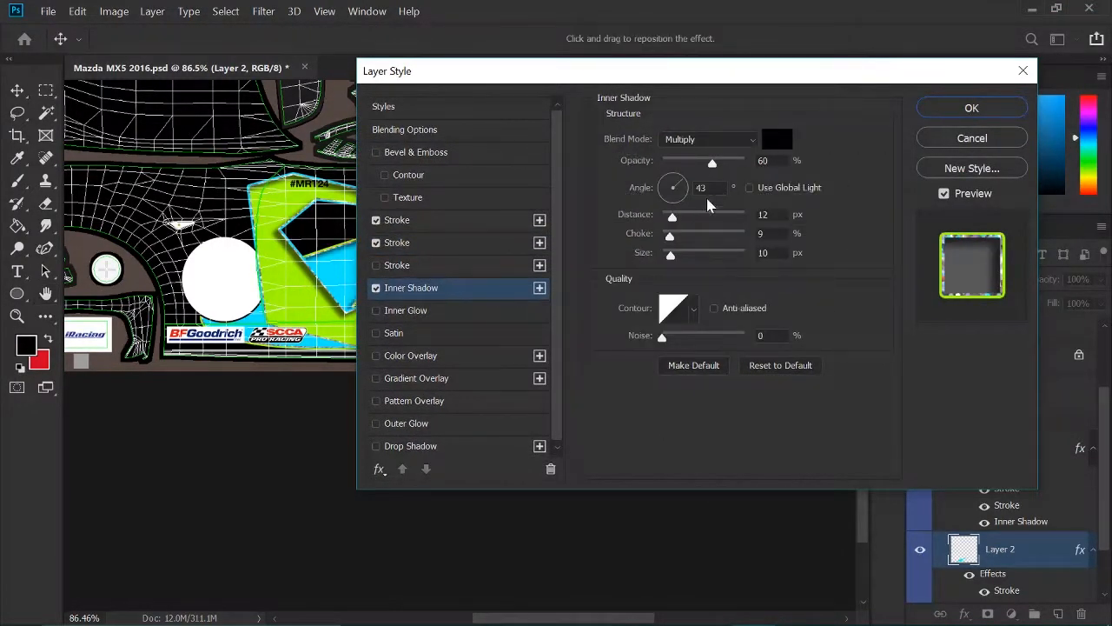
pyautogui.moveTo(914, 78); pyautogui.dragTo(1089, 79)
pyautogui.moveTo(869, 183); pyautogui.dragTo(866, 201)
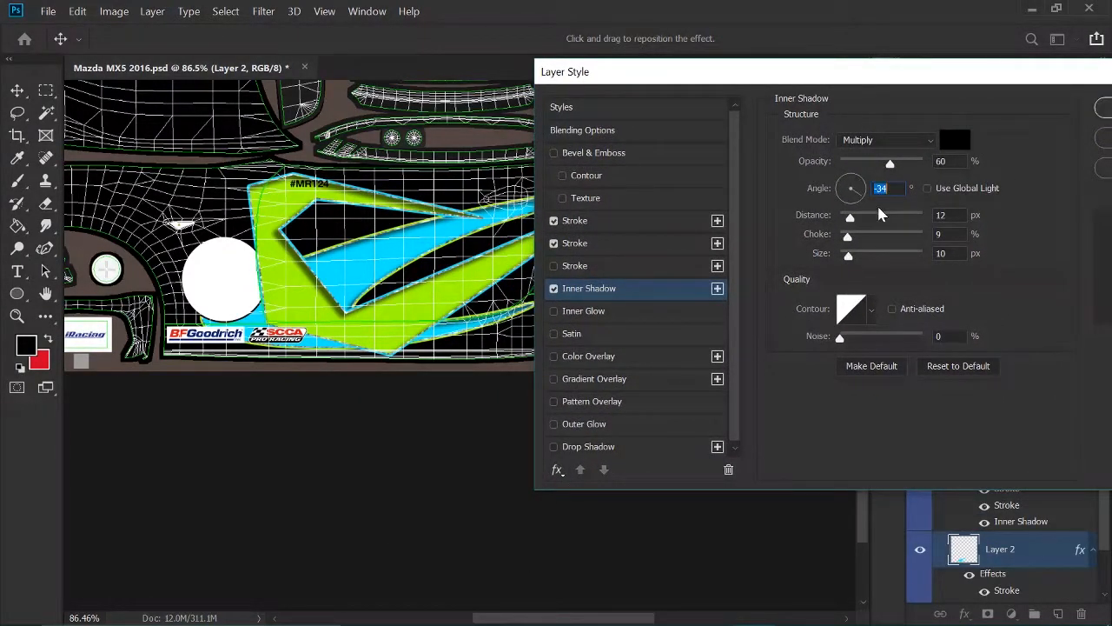
pyautogui.click(1103, 109)
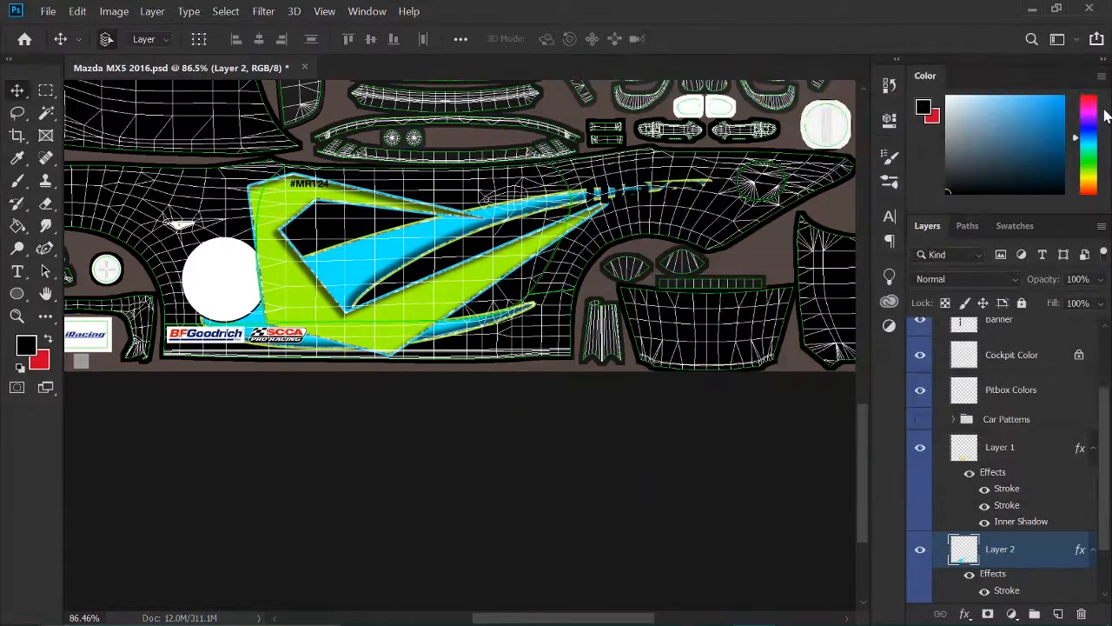
pyautogui.scroll(2, 574, 244)
pyautogui.scroll(5, 566, 233)
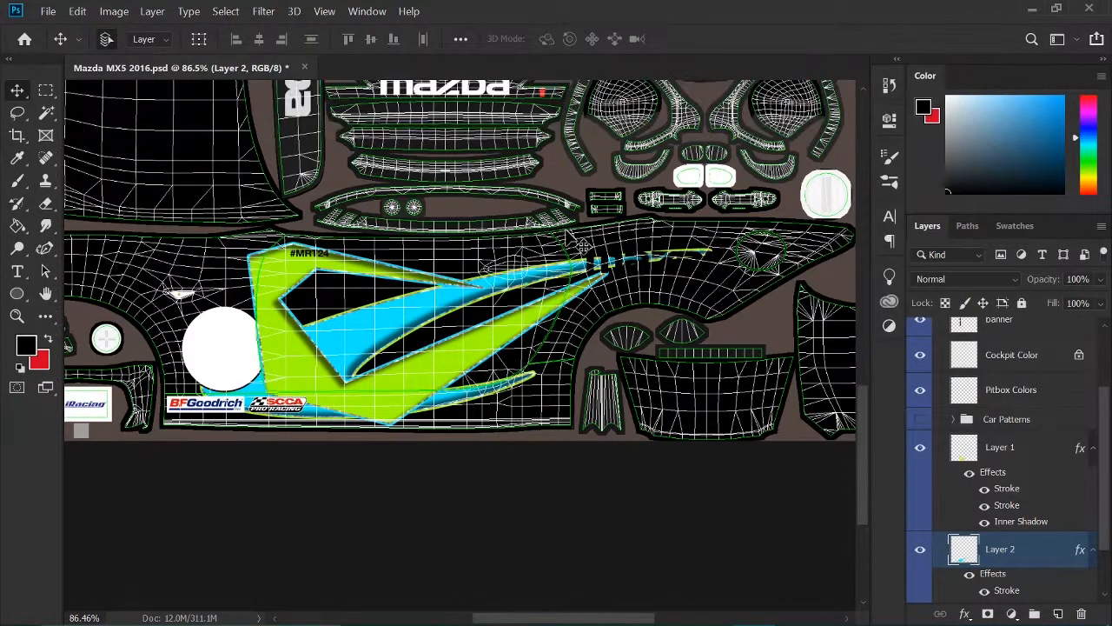
pyautogui.scroll(-4, 482, 287)
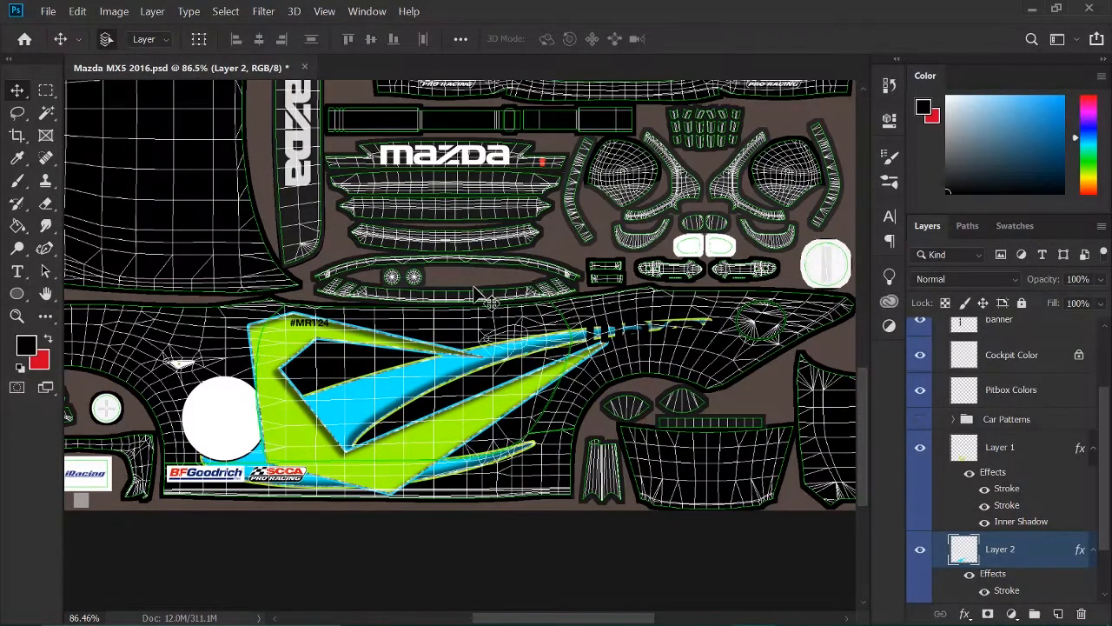
# Enable an outer glow on the green shape's Layer 1 with spread 11% and size 27 px
pyautogui.scroll(4, 435, 358)
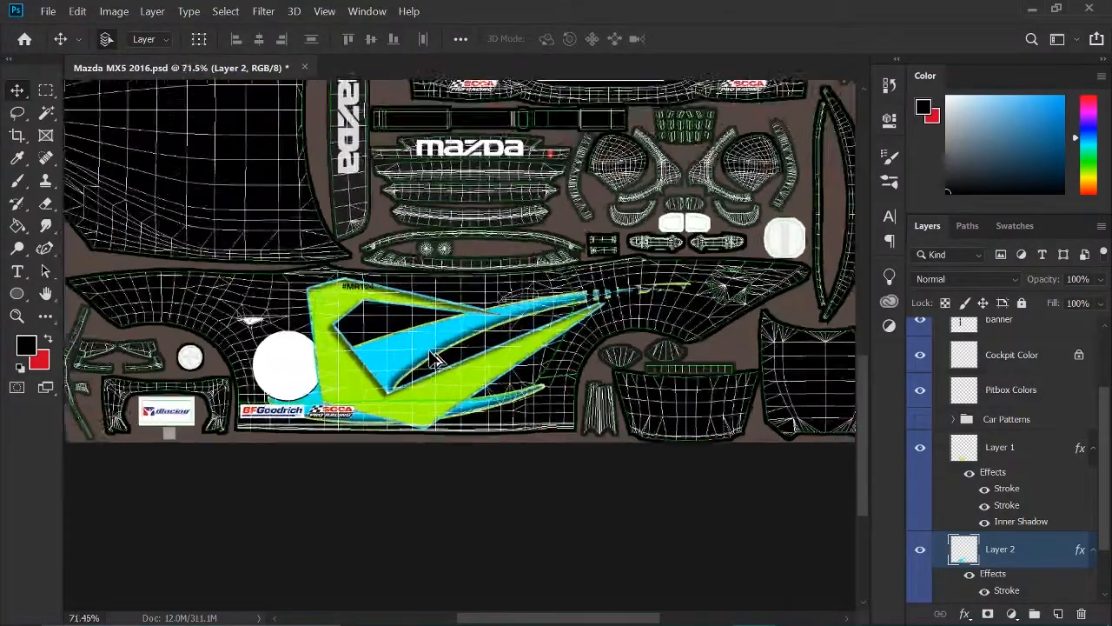
pyautogui.scroll(3, 435, 358)
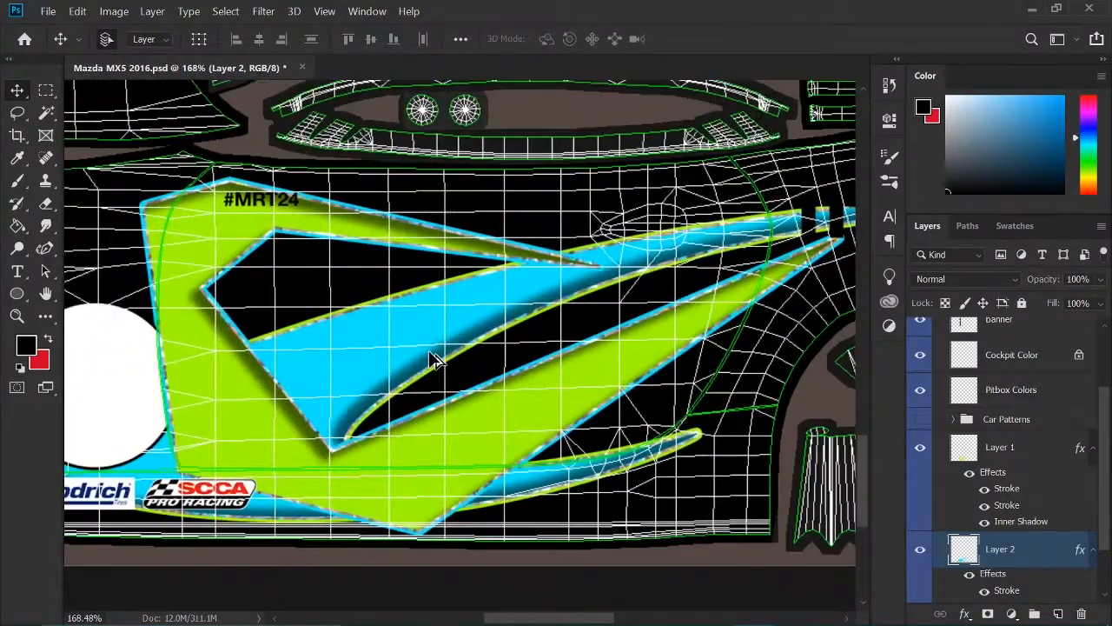
pyautogui.scroll(-3, 435, 357)
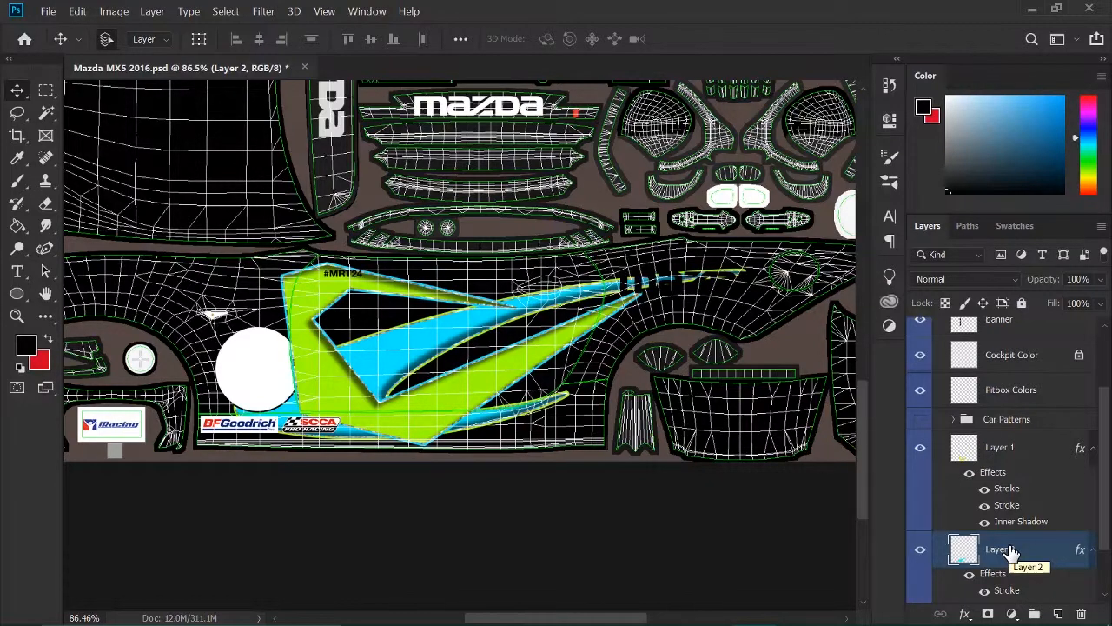
pyautogui.click(1006, 449)
pyautogui.rightClick(1005, 449)
pyautogui.click(865, 35)
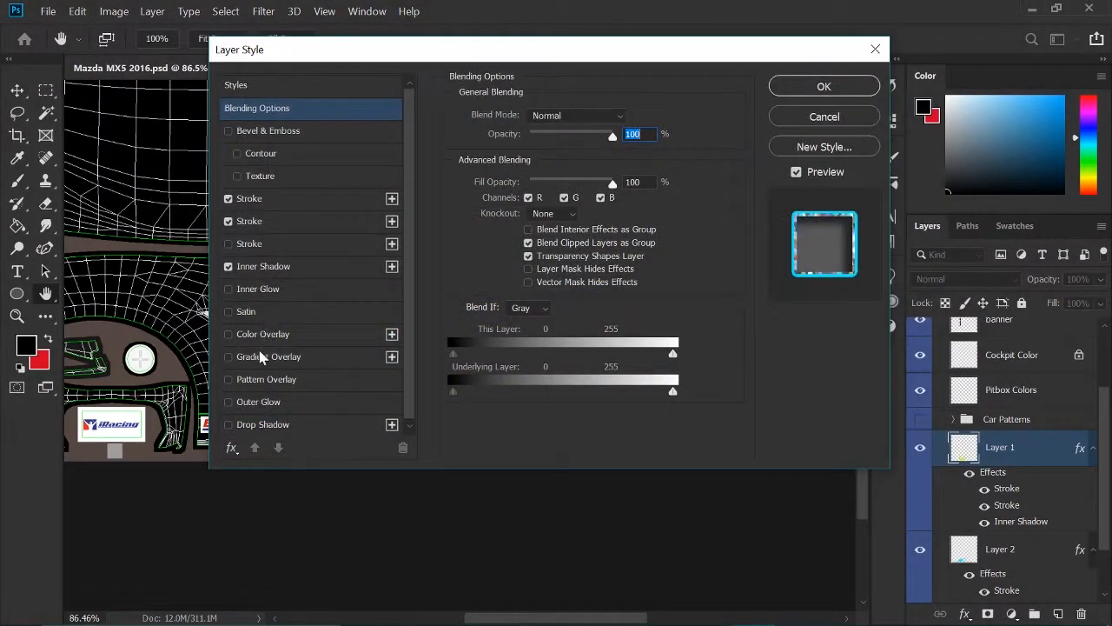
pyautogui.click(249, 404)
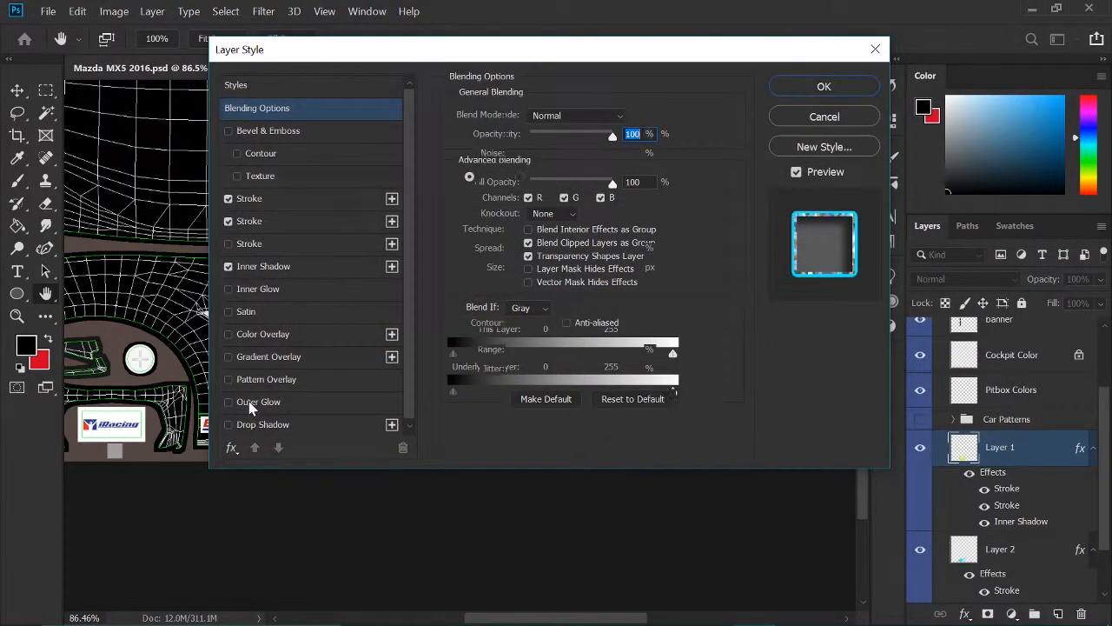
pyautogui.moveTo(532, 53); pyautogui.dragTo(947, 66)
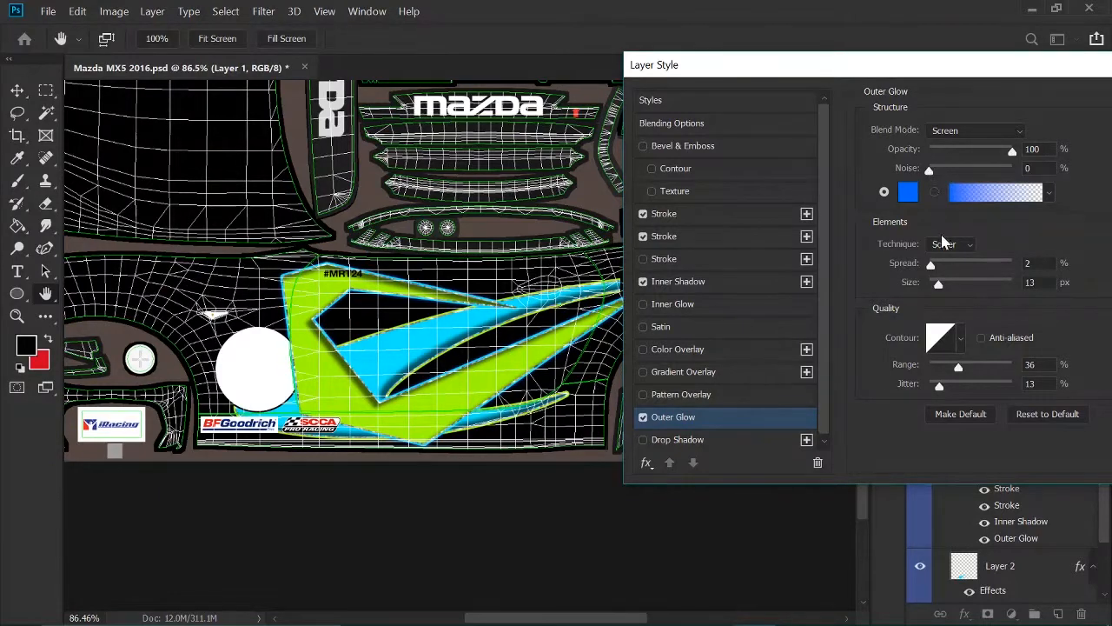
pyautogui.moveTo(928, 266); pyautogui.dragTo(947, 292)
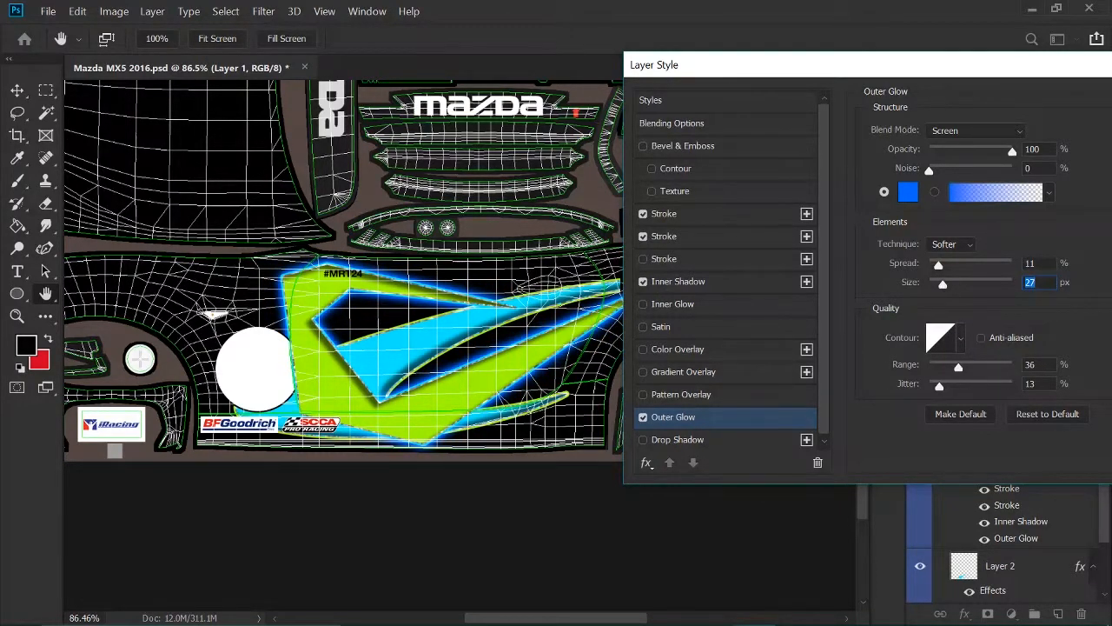
# Change Layer 1's outer glow colour to cyan sampled from the cyan shape, and apply the layer style
pyautogui.moveTo(956, 78); pyautogui.dragTo(763, 27)
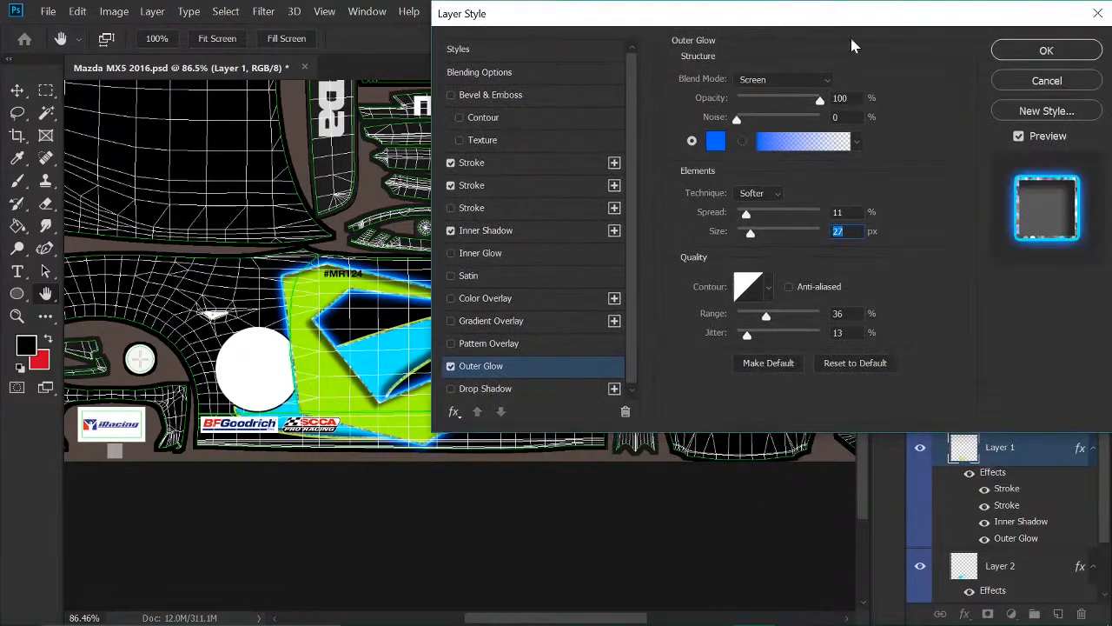
pyautogui.click(716, 141)
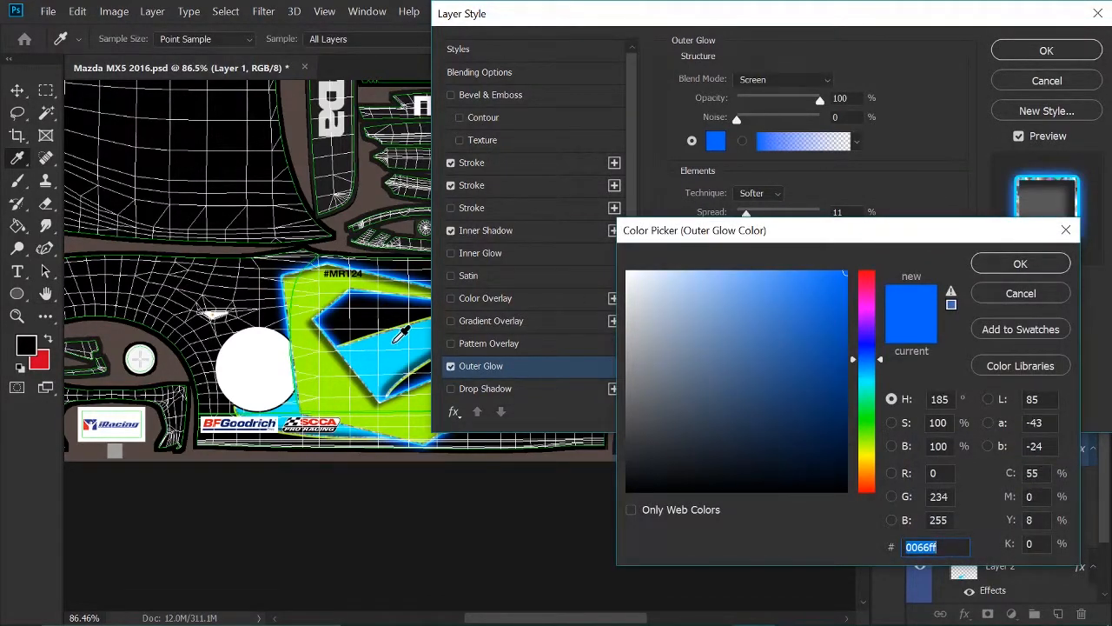
pyautogui.click(400, 334)
pyautogui.click(991, 265)
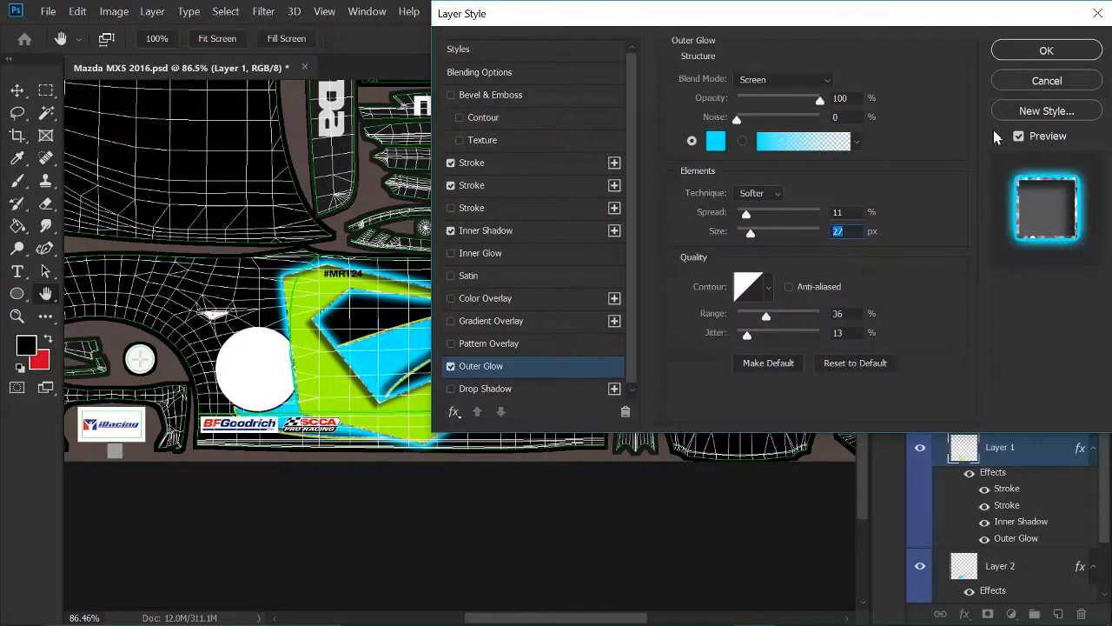
pyautogui.click(1075, 52)
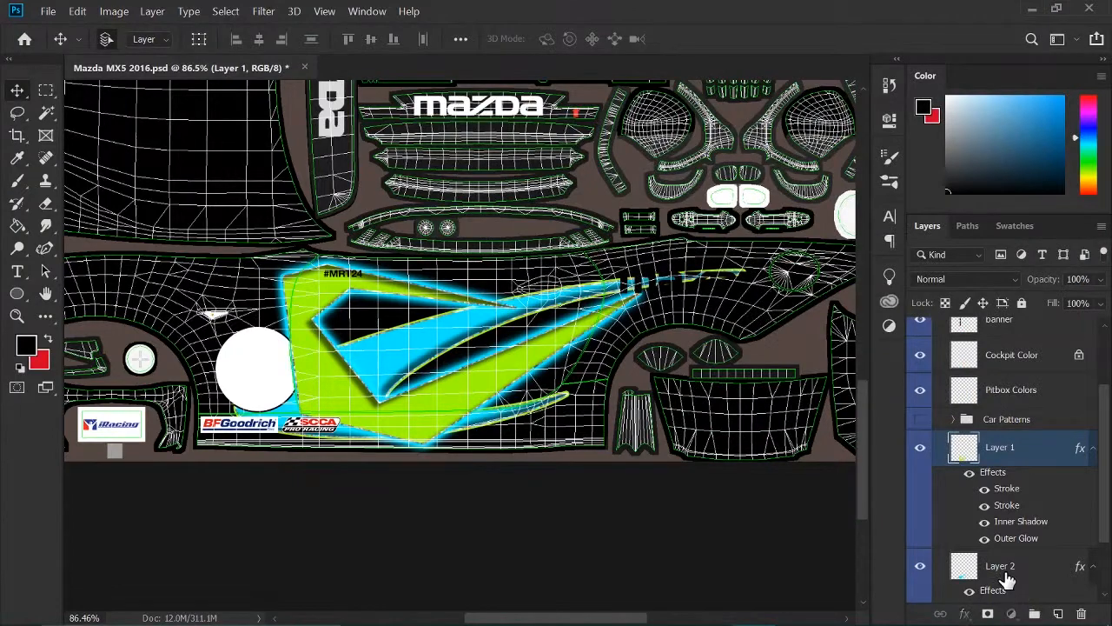
# Enable an outer glow on Layer 2 and set its colour to lime green a2ff00, sampled from the green shape
pyautogui.click(1005, 573)
pyautogui.rightClick(1005, 569)
pyautogui.click(819, 514)
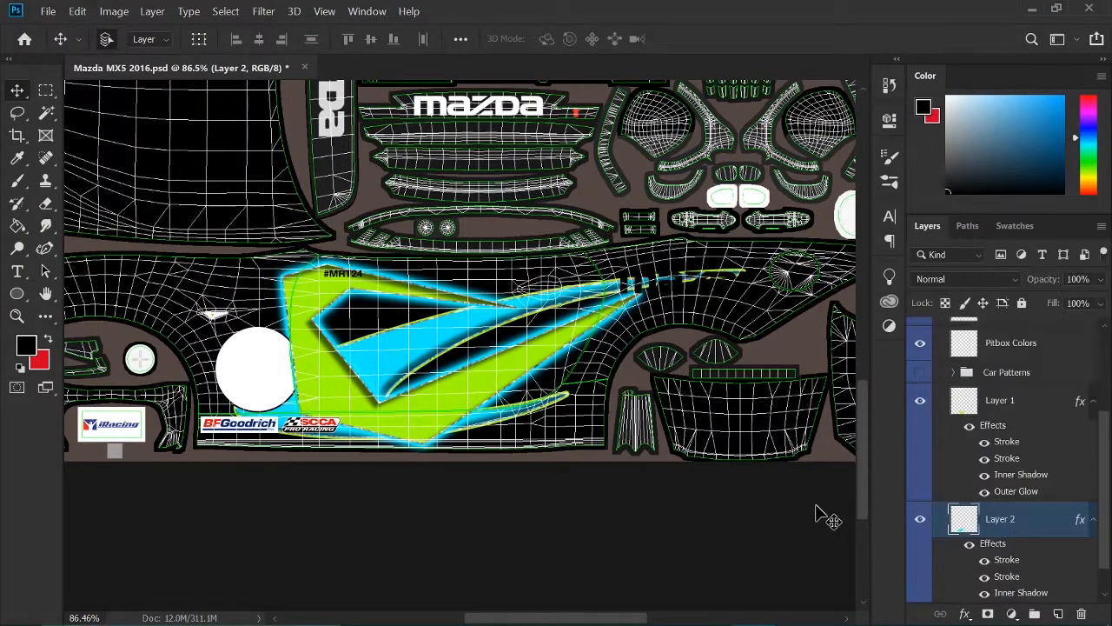
pyautogui.rightClick(1008, 521)
pyautogui.click(830, 31)
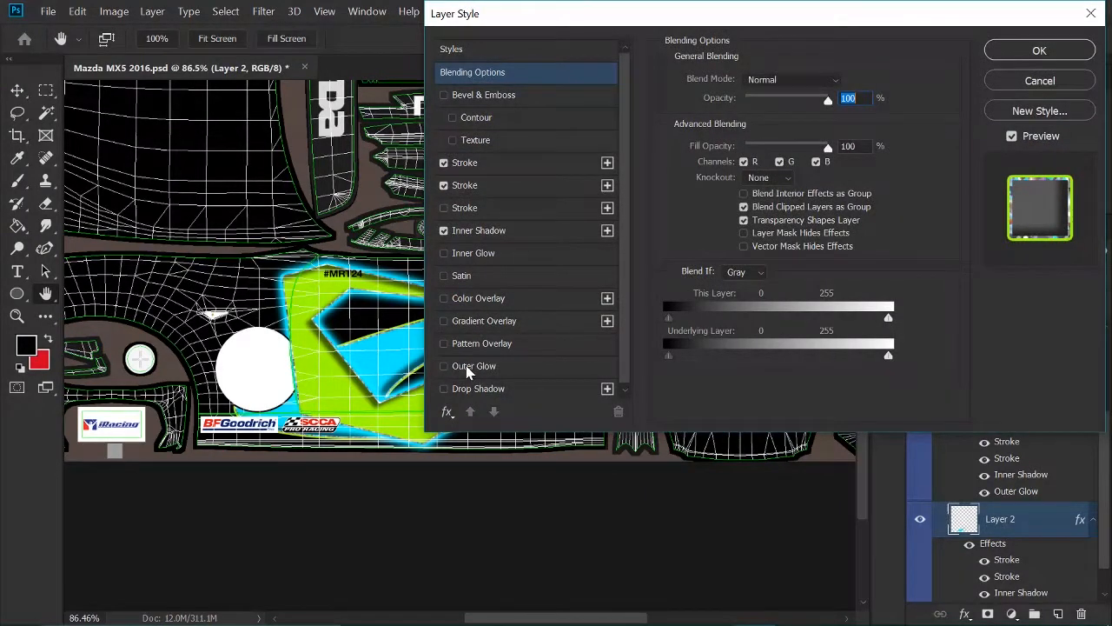
pyautogui.click(470, 367)
pyautogui.click(709, 140)
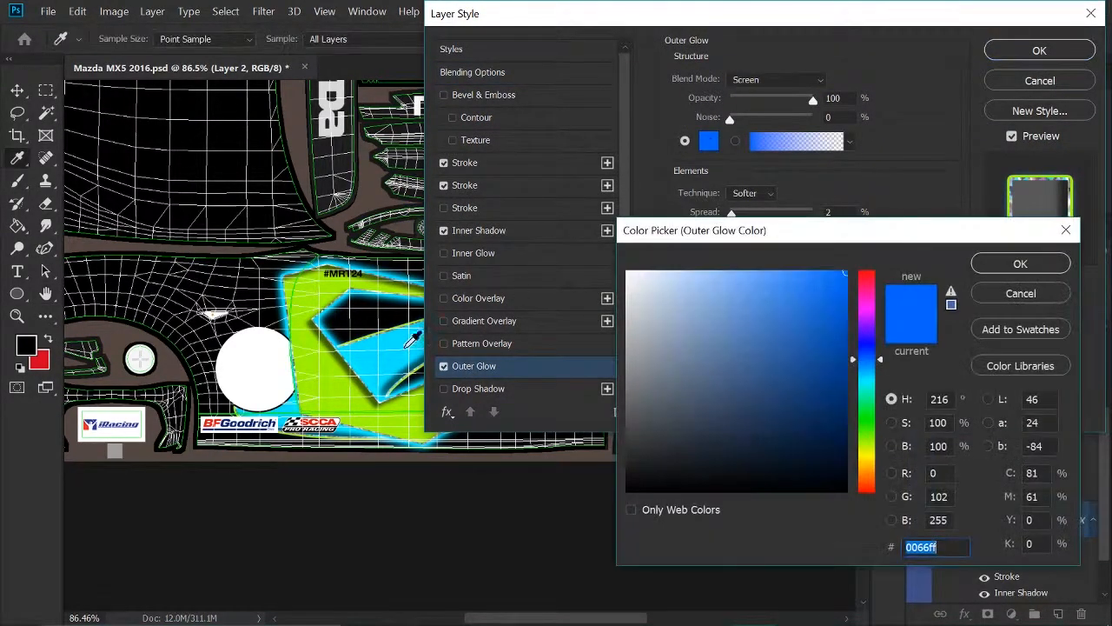
pyautogui.click(340, 377)
pyautogui.click(1050, 262)
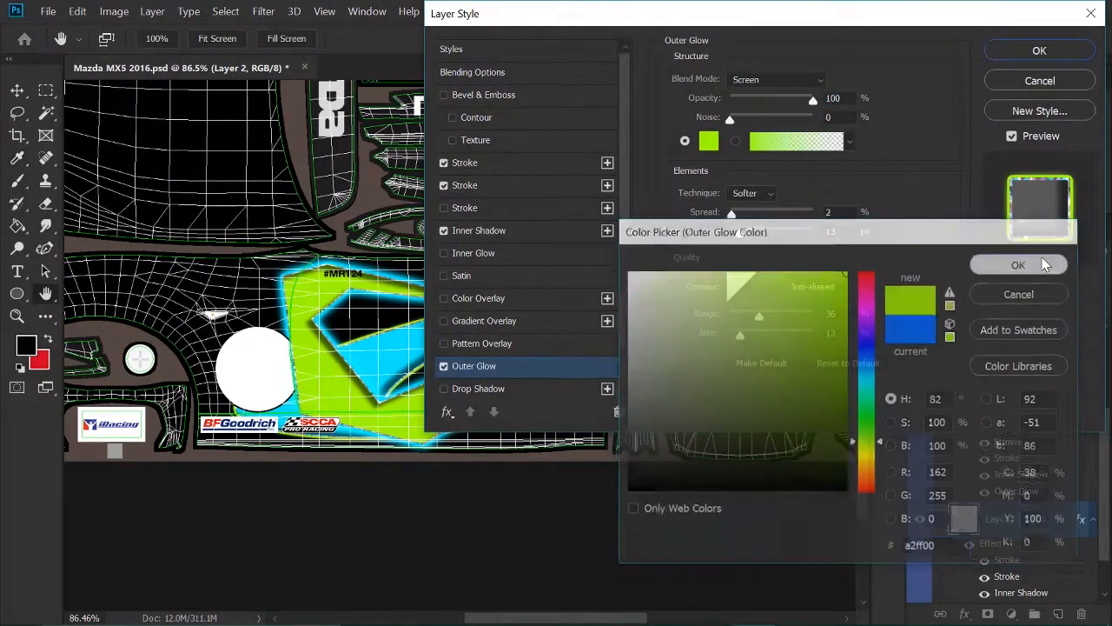
# Set Layer 2's outer glow size to 46 px and apply the layer style
pyautogui.moveTo(737, 234); pyautogui.dragTo(744, 239)
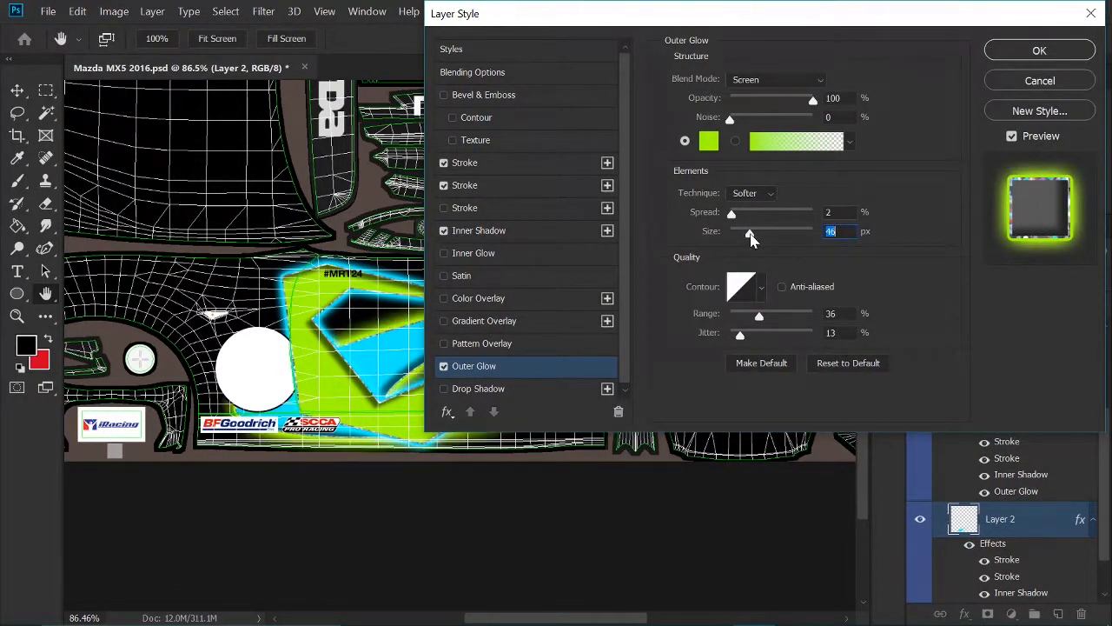
pyautogui.click(1039, 52)
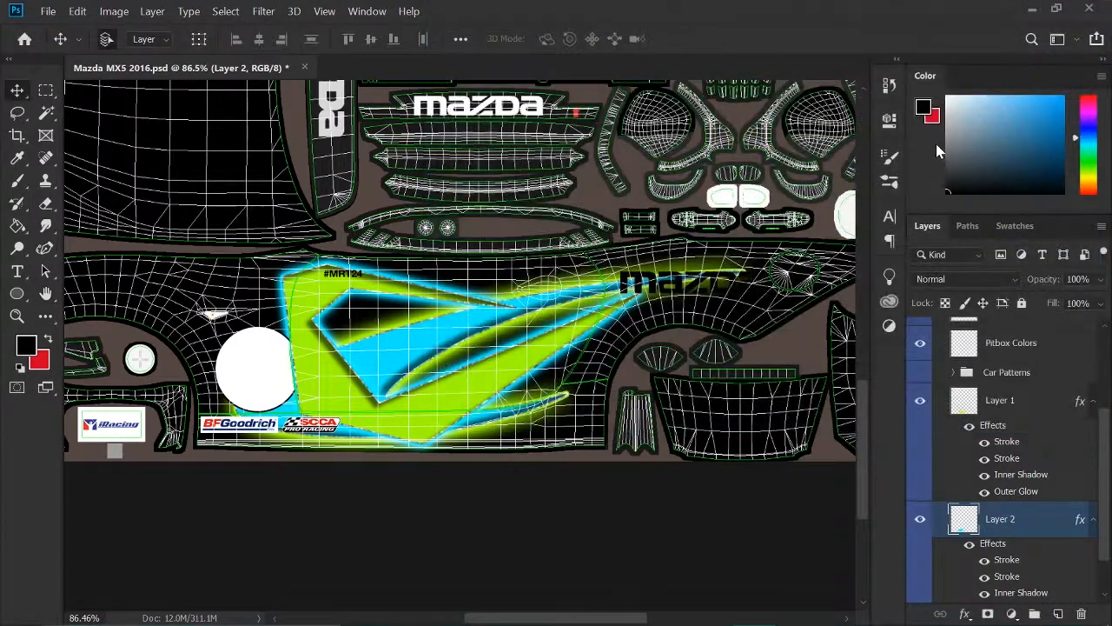
pyautogui.scroll(5, 599, 387)
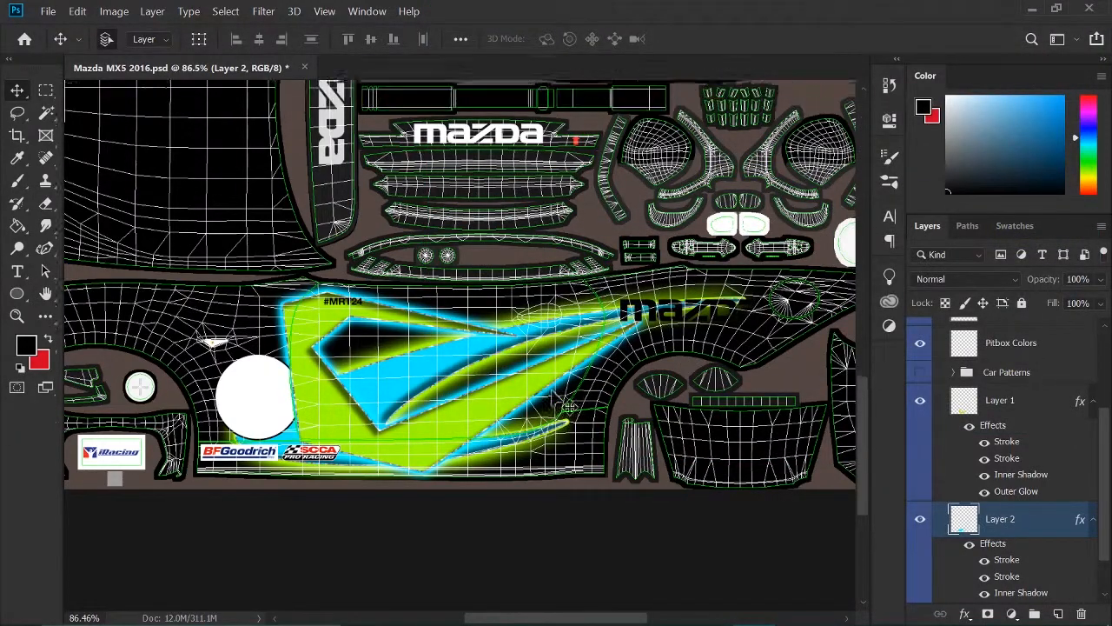